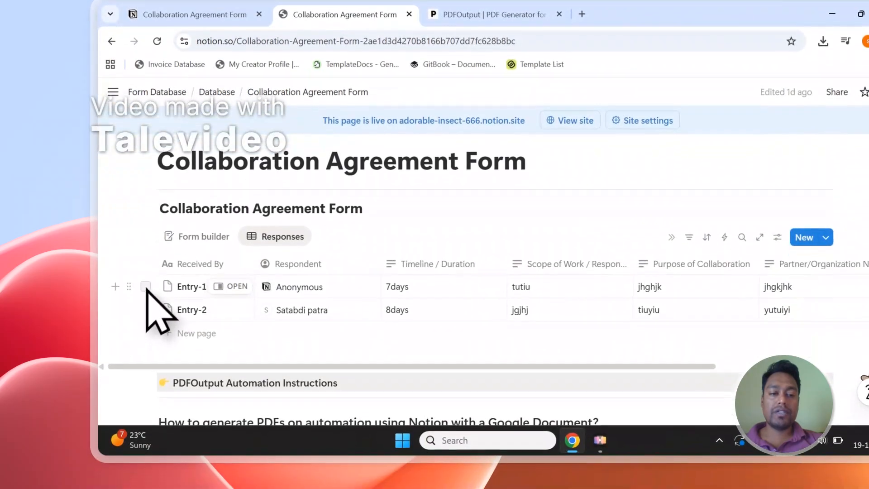
# Step: Review the entries in the Collaboration Agreement Form's responses table and the questions on its published form
pyautogui.click(143, 348)
pyautogui.click(143, 370)
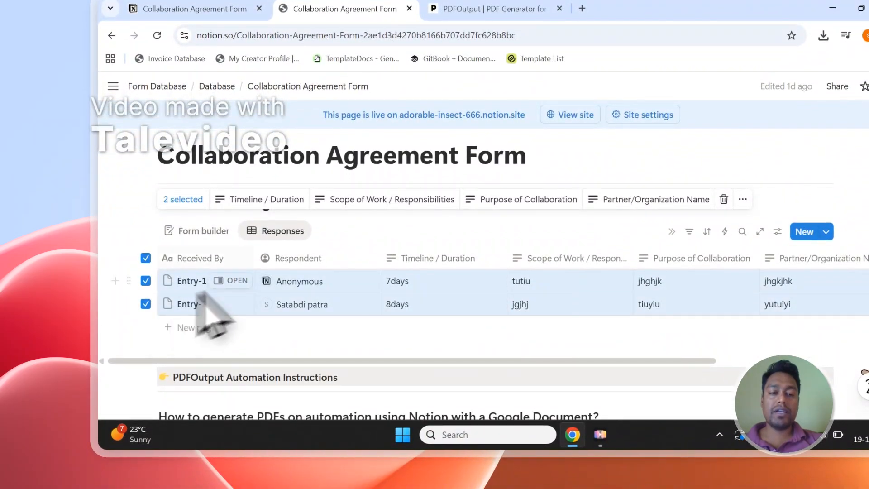
pyautogui.click(152, 259)
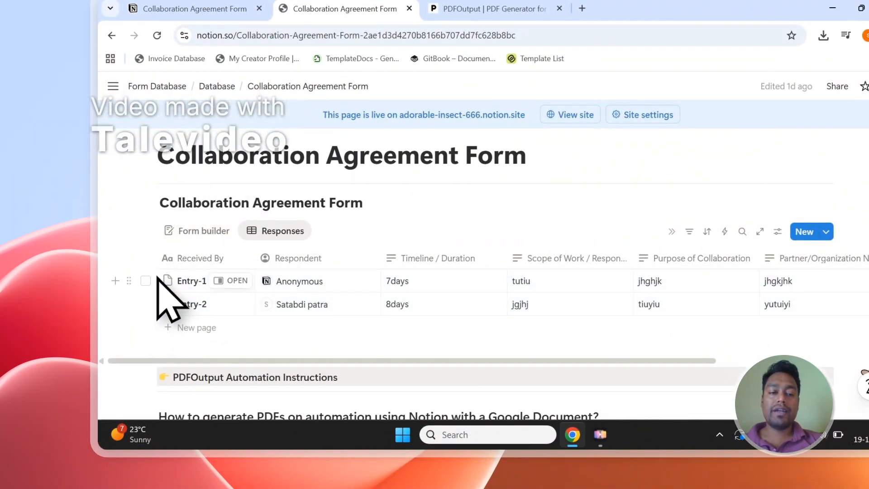
pyautogui.click(159, 9)
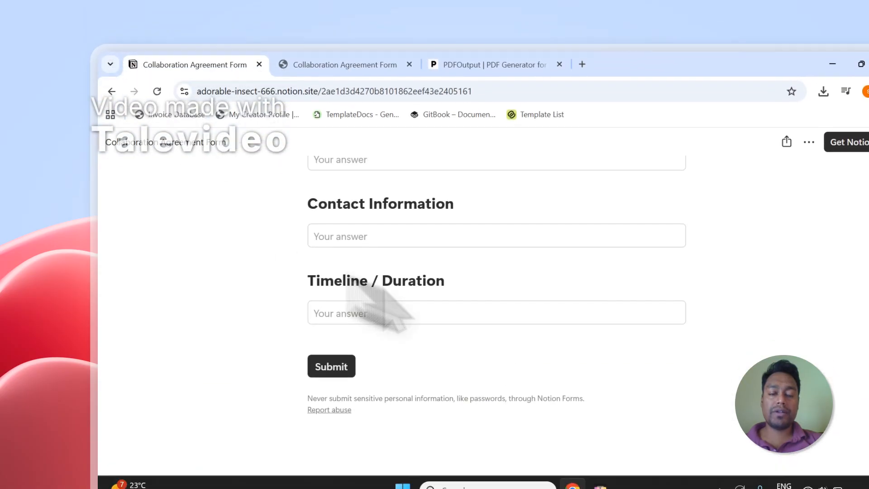
pyautogui.scroll(10, 380, 213)
pyautogui.click(380, 13)
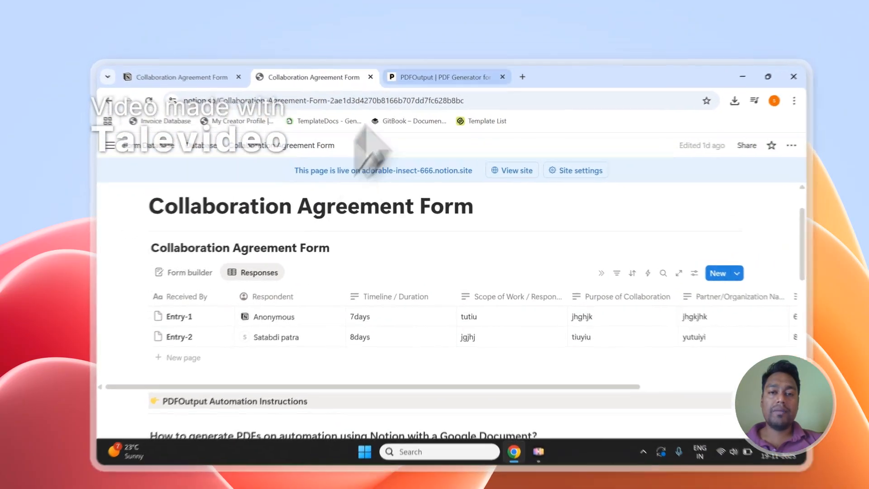
# Step: Switch to the PDFOutput site and read how it generates PDFs from Google Docs using a Notion database
pyautogui.click(428, 66)
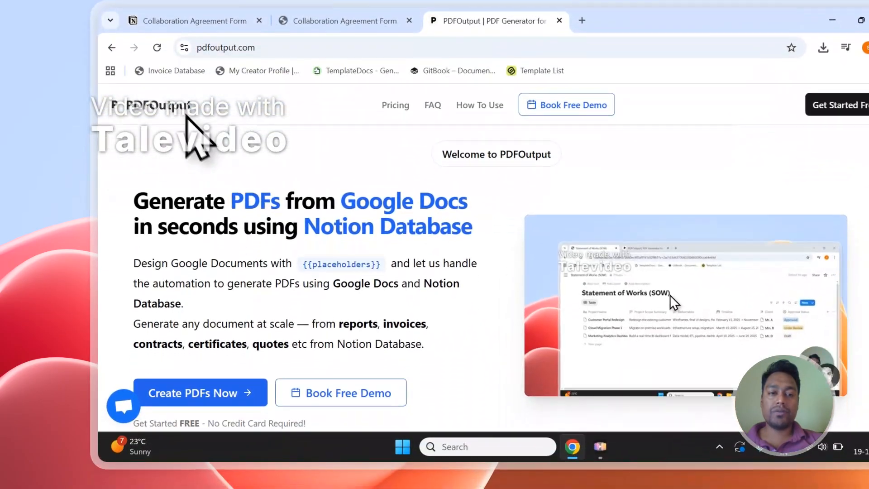
pyautogui.doubleClick(240, 202)
pyautogui.doubleClick(356, 200)
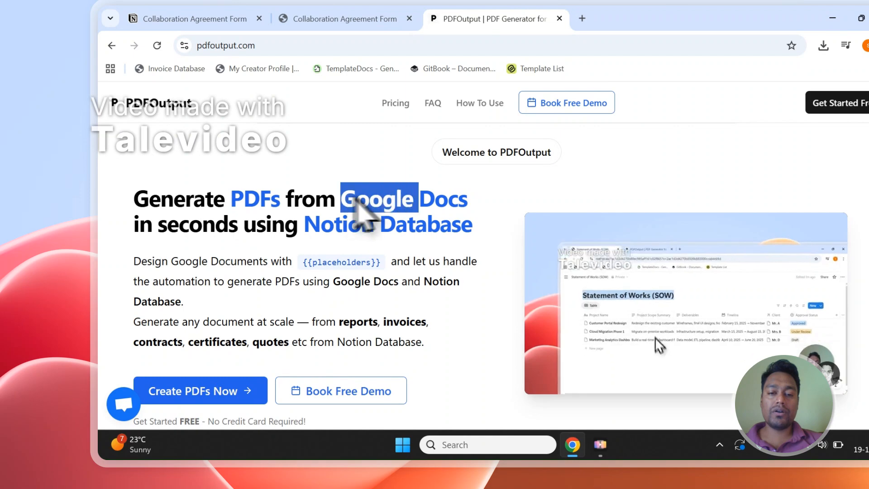
pyautogui.moveTo(355, 199); pyautogui.dragTo(468, 198)
pyautogui.moveTo(304, 226); pyautogui.dragTo(449, 228)
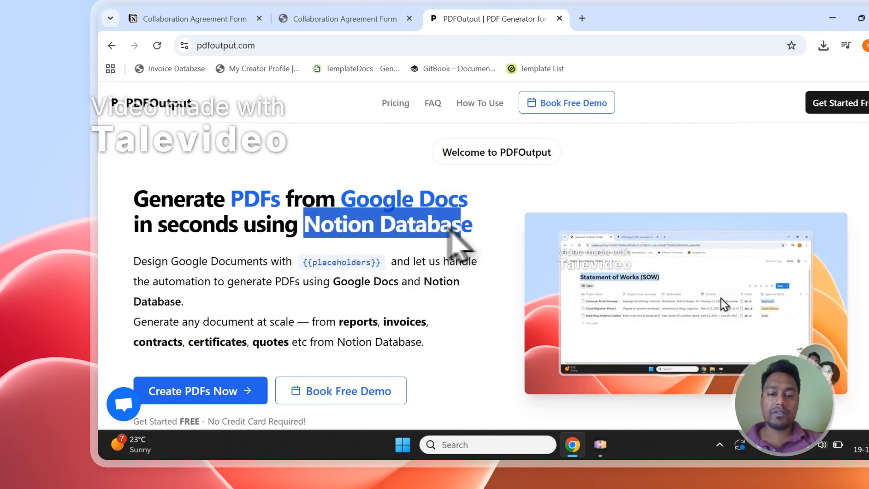
pyautogui.click(352, 18)
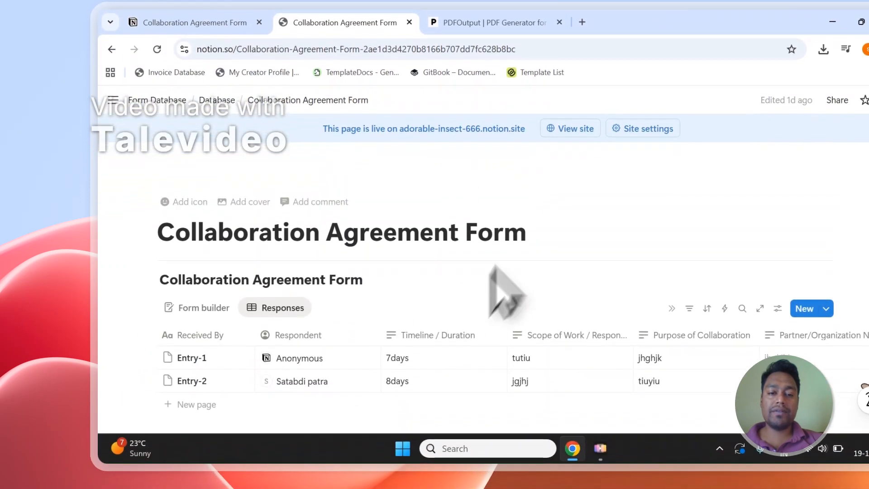
pyautogui.click(462, 19)
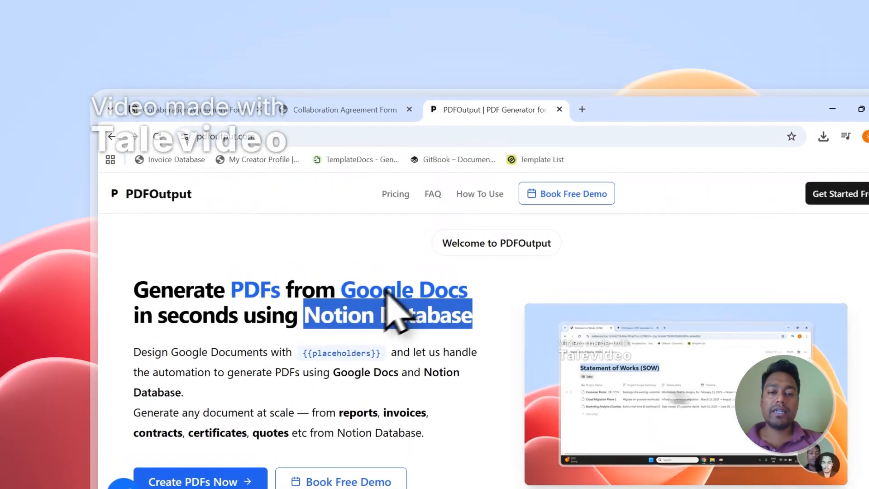
pyautogui.moveTo(343, 292); pyautogui.dragTo(469, 294)
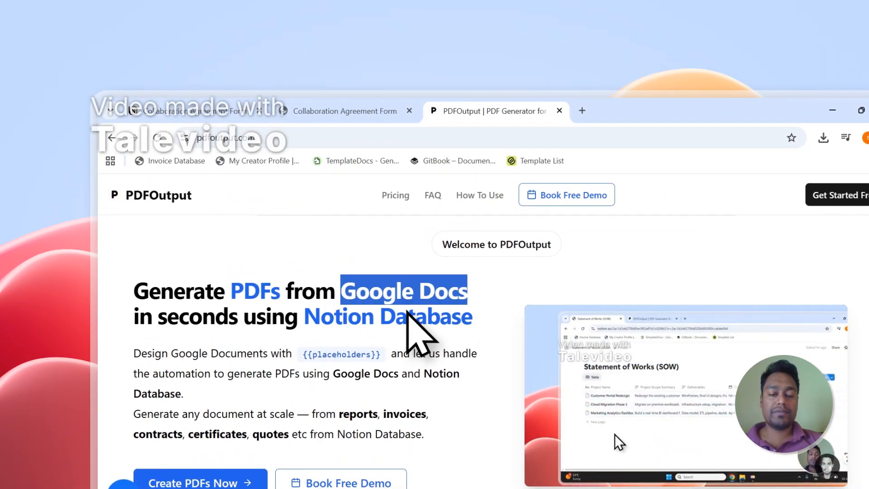
pyautogui.scroll(-1, 407, 319)
pyautogui.moveTo(339, 351); pyautogui.dragTo(302, 371)
pyautogui.moveTo(378, 290); pyautogui.dragTo(288, 292)
pyautogui.click(359, 263)
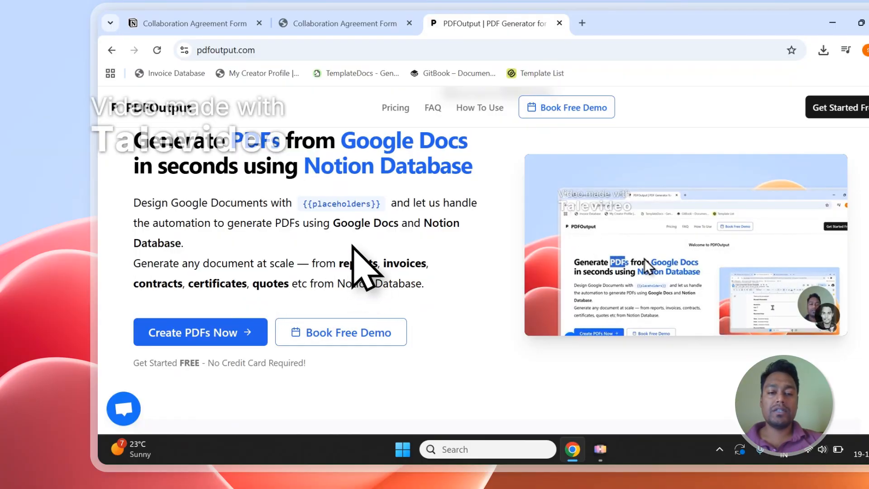
# Step: Start creating PDFs, sign in to PDFOutput with the Google account and grant the requested account access
pyautogui.click(201, 338)
pyautogui.click(415, 270)
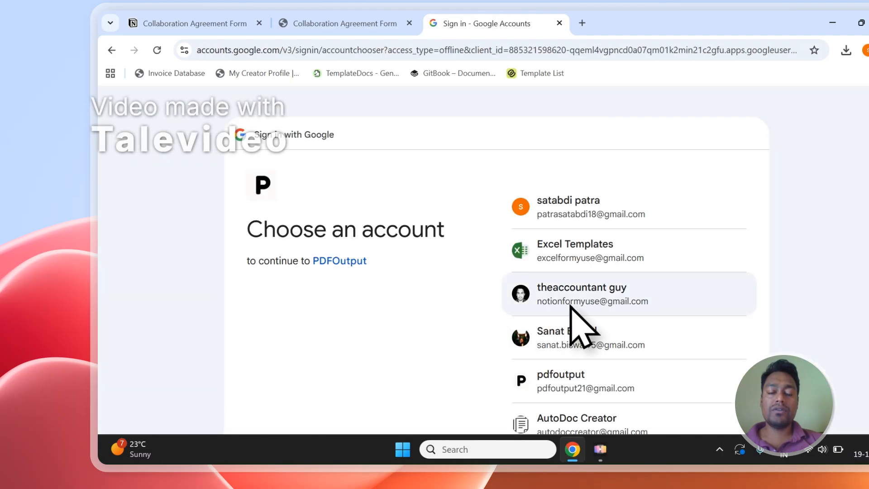
pyautogui.click(570, 306)
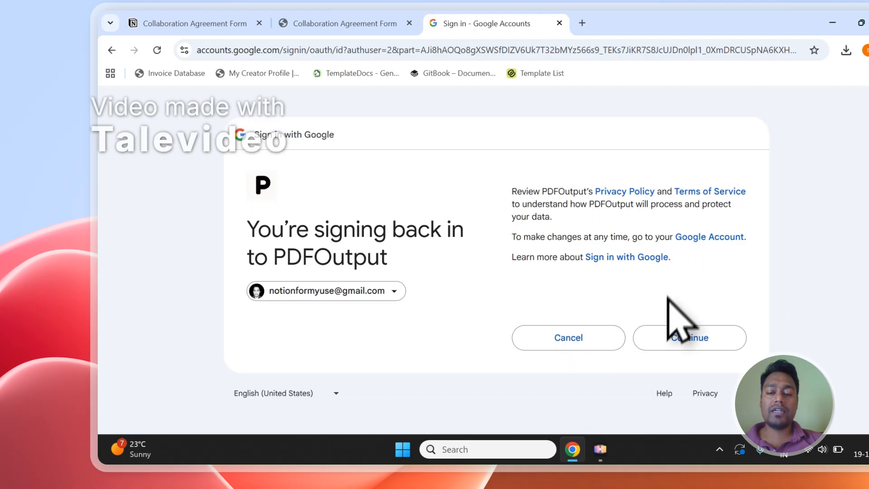
pyautogui.click(661, 334)
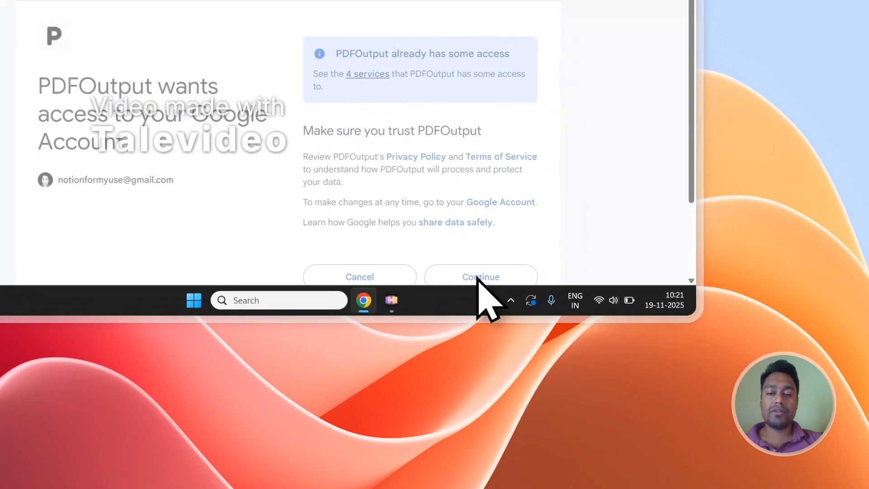
pyautogui.click(479, 278)
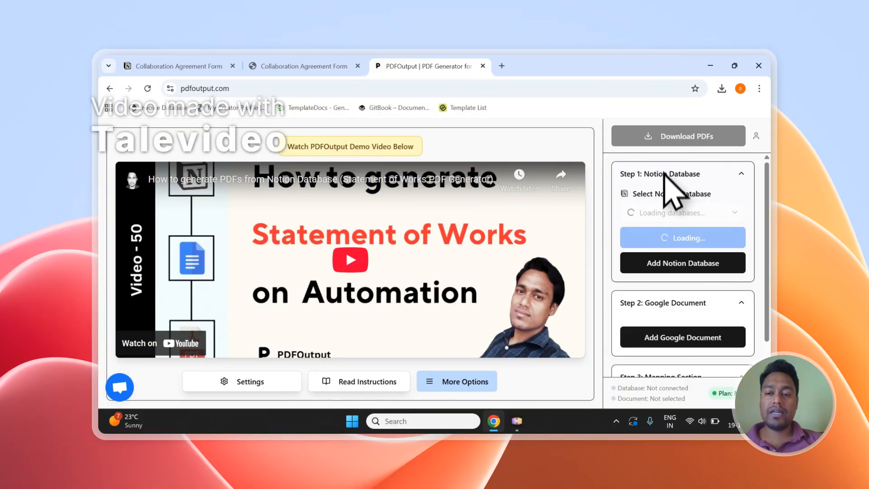
# Step: Start connecting a Notion database to PDFOutput in Step 1
pyautogui.scroll(-1, 665, 181)
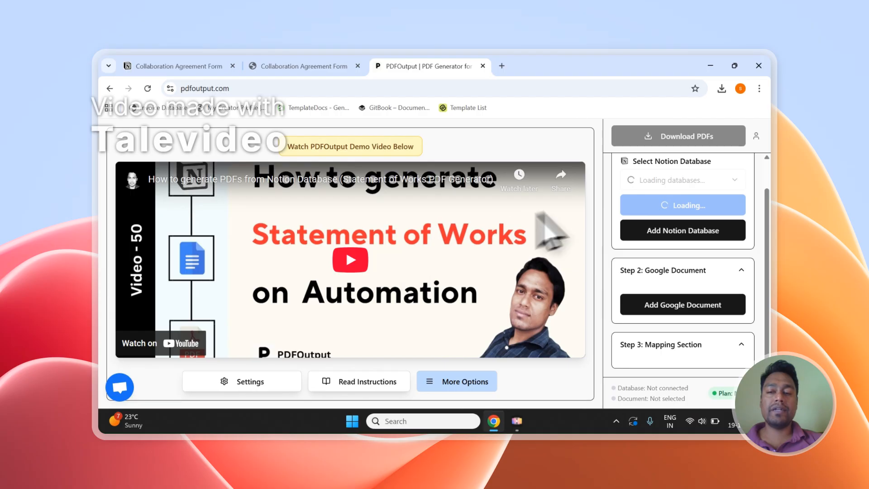
pyautogui.scroll(1, 650, 243)
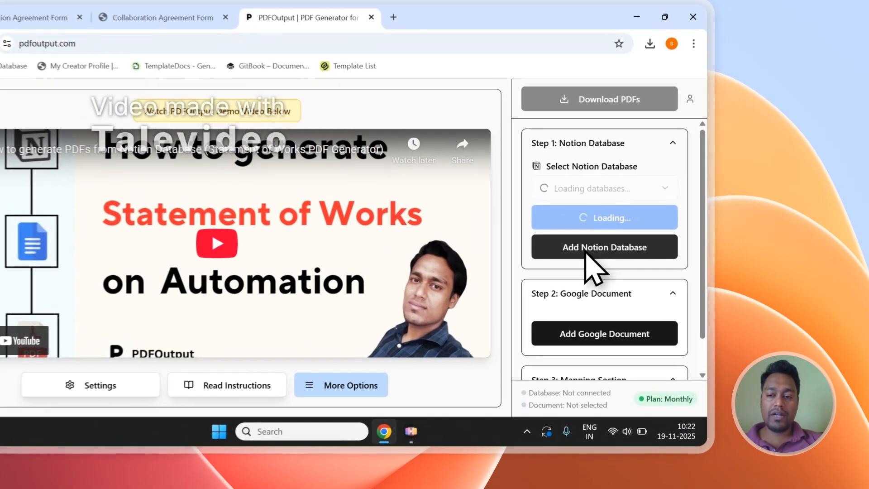
pyautogui.click(674, 266)
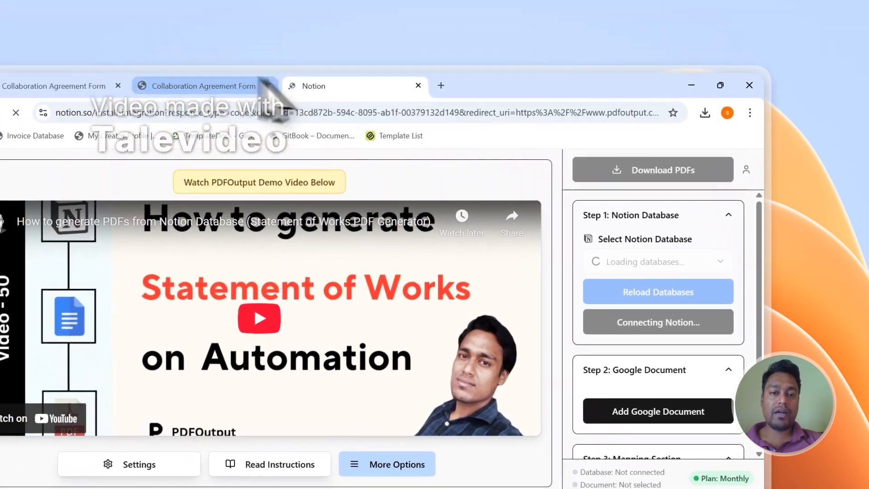
# Step: Copy the page title "Collaboration Agreement Form" from the Notion responses page
pyautogui.click(131, 7)
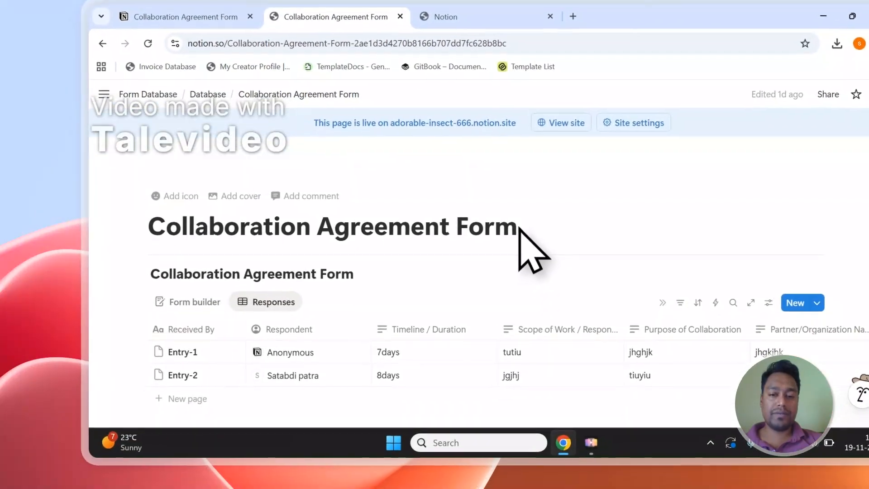
pyautogui.moveTo(519, 228); pyautogui.dragTo(177, 239)
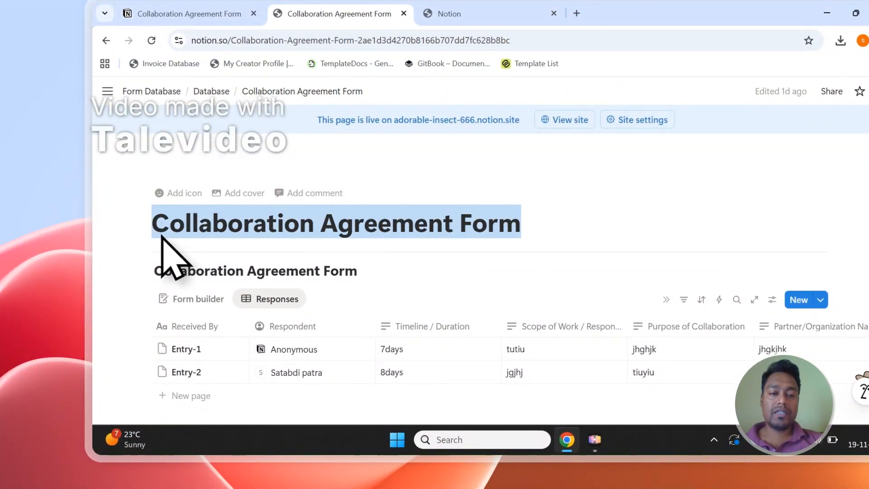
pyautogui.rightClick(195, 230)
pyautogui.click(222, 182)
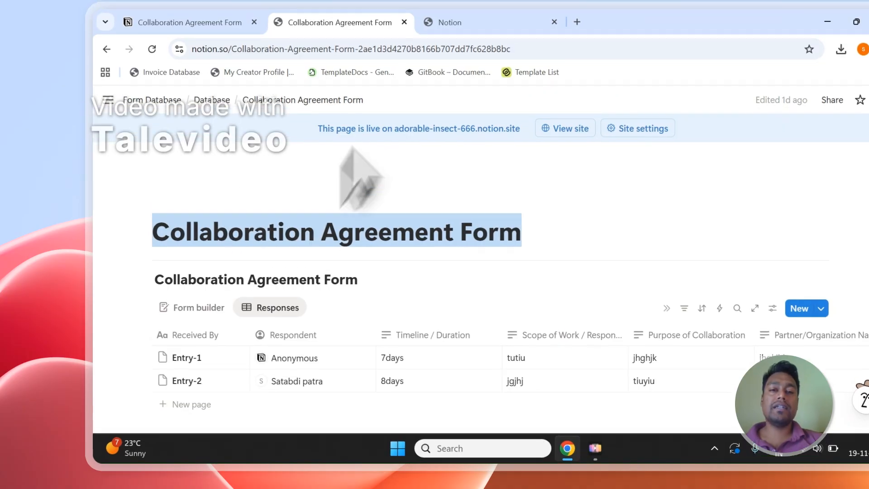
# Step: In PDFOutput's Notion page access request, search for "Collaboration Agreement Form" and add the page located in Form Database / Database
pyautogui.click(446, 14)
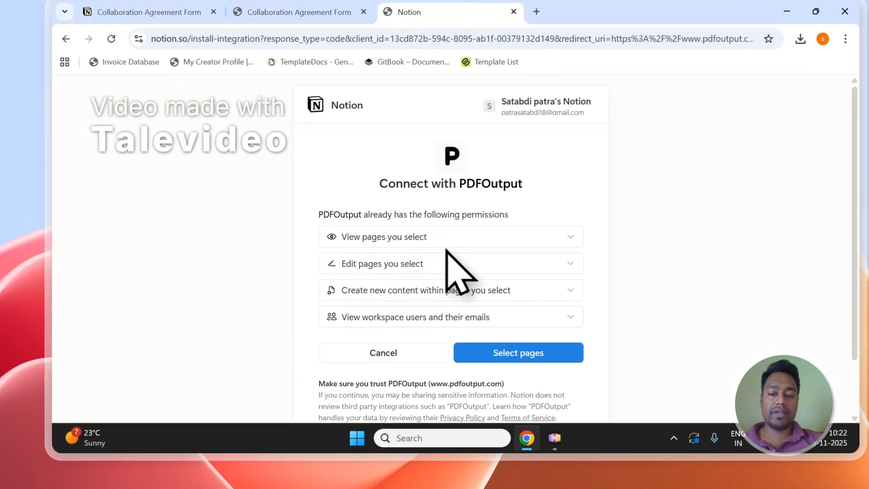
pyautogui.click(498, 358)
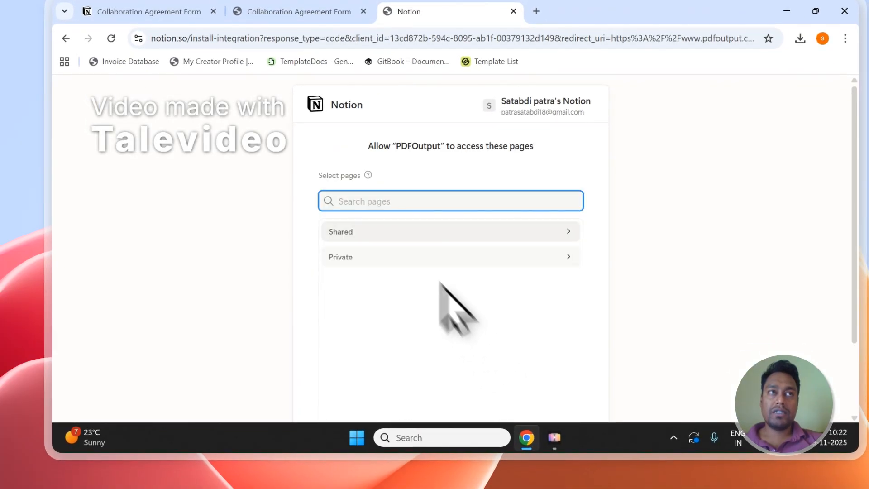
pyautogui.rightClick(358, 202)
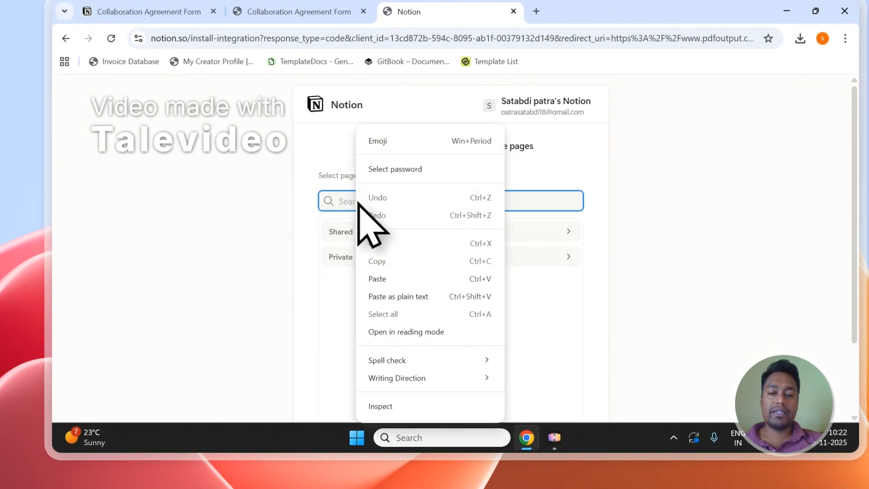
pyautogui.click(399, 279)
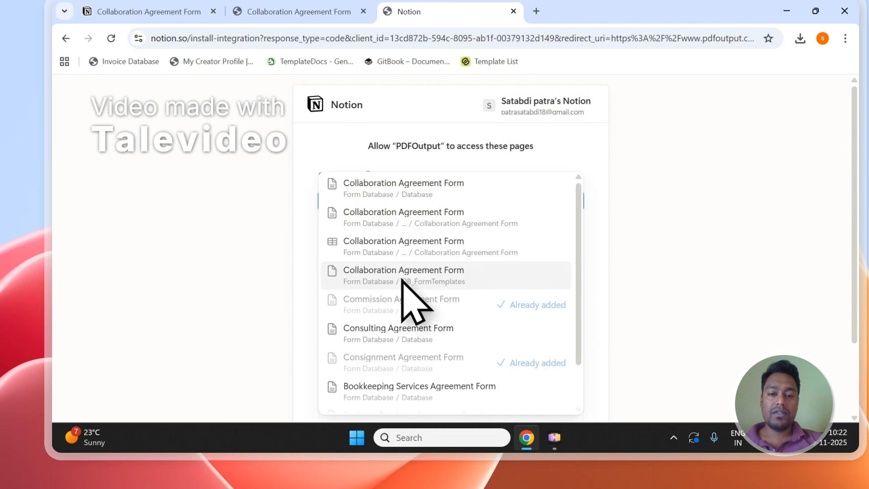
pyautogui.click(409, 191)
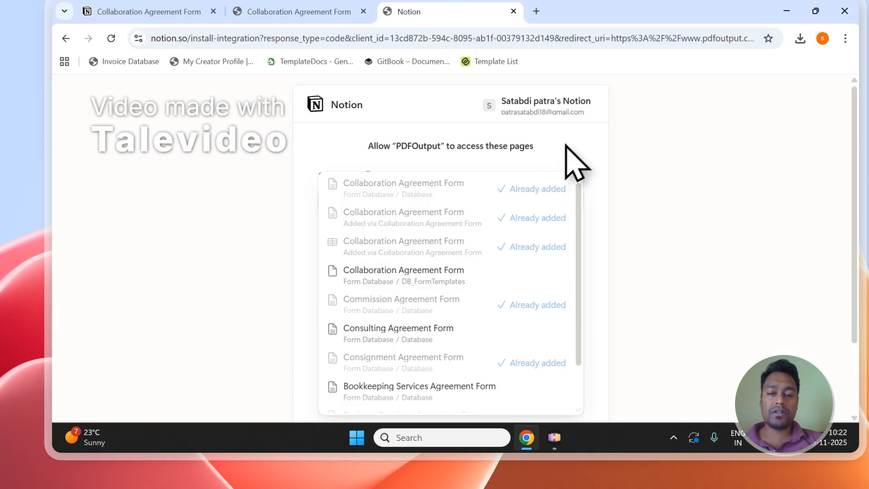
pyautogui.click(565, 145)
pyautogui.click(346, 260)
pyautogui.scroll(-1, 352, 260)
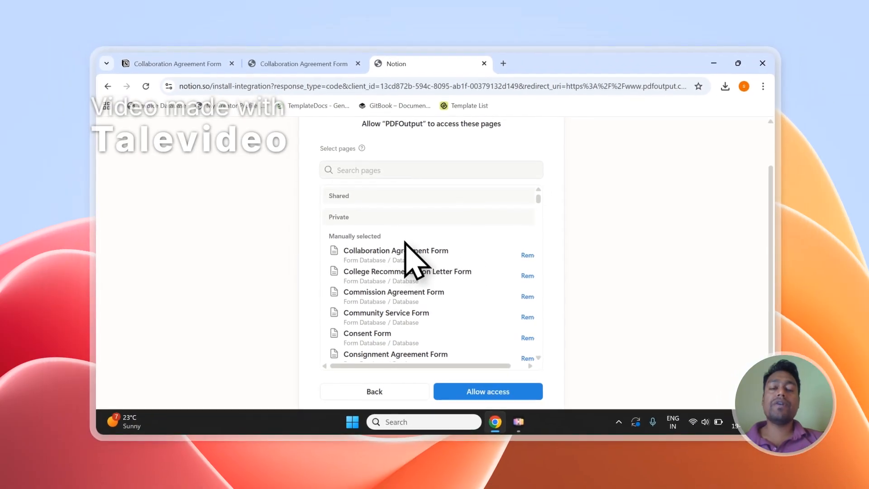
# Step: Look through the pages available for PDFOutput access and check the selected page's name against the Collaboration Agreement Form page title
pyautogui.click(362, 171)
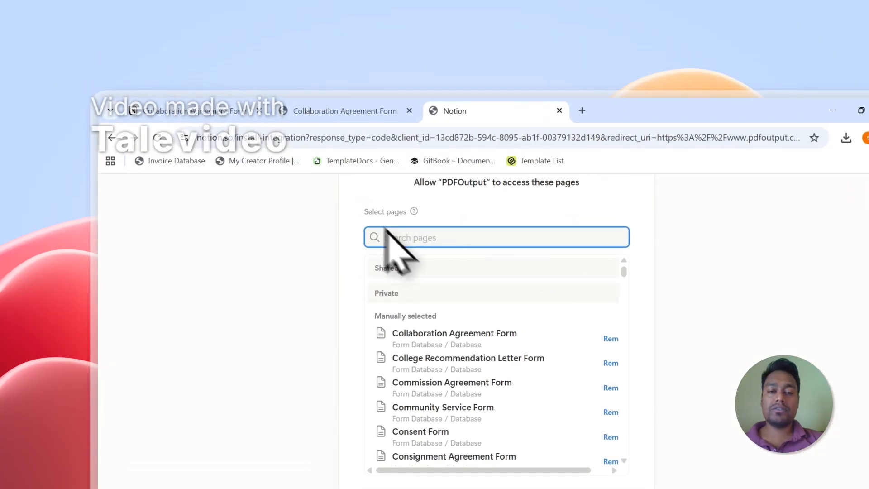
pyautogui.scroll(-5, 407, 253)
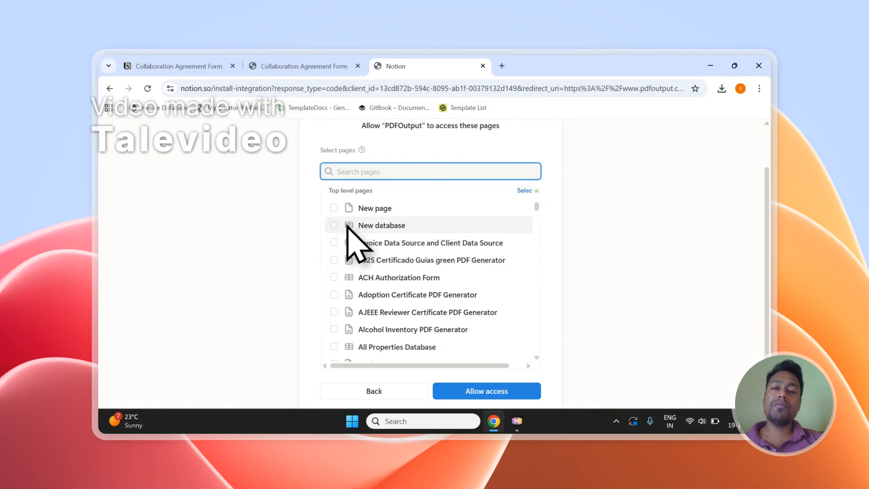
pyautogui.scroll(10, 419, 228)
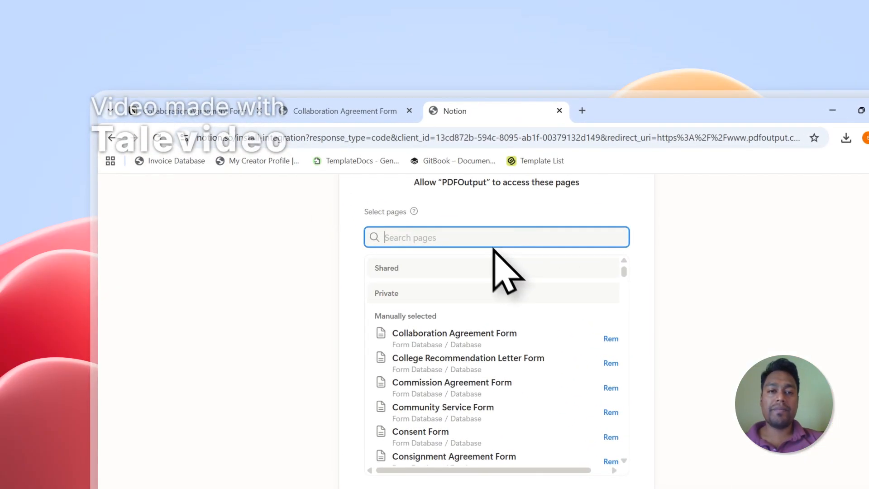
pyautogui.click(368, 110)
pyautogui.click(349, 336)
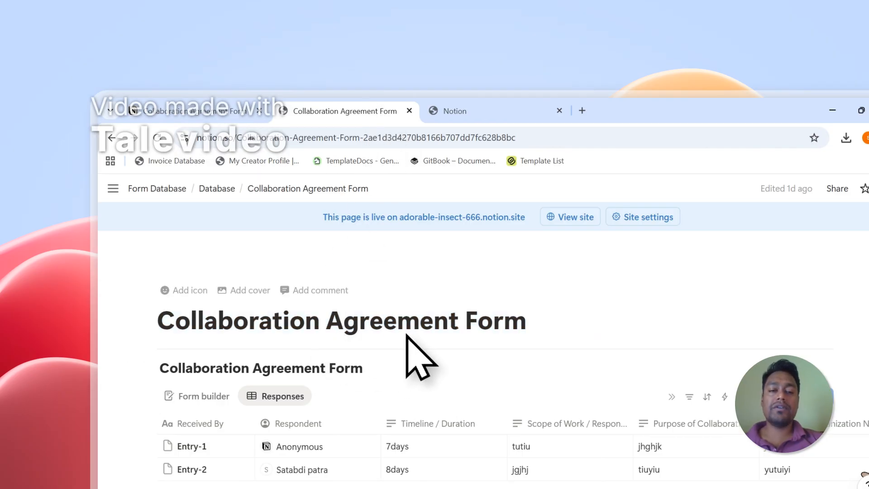
pyautogui.moveTo(163, 323); pyautogui.dragTo(526, 335)
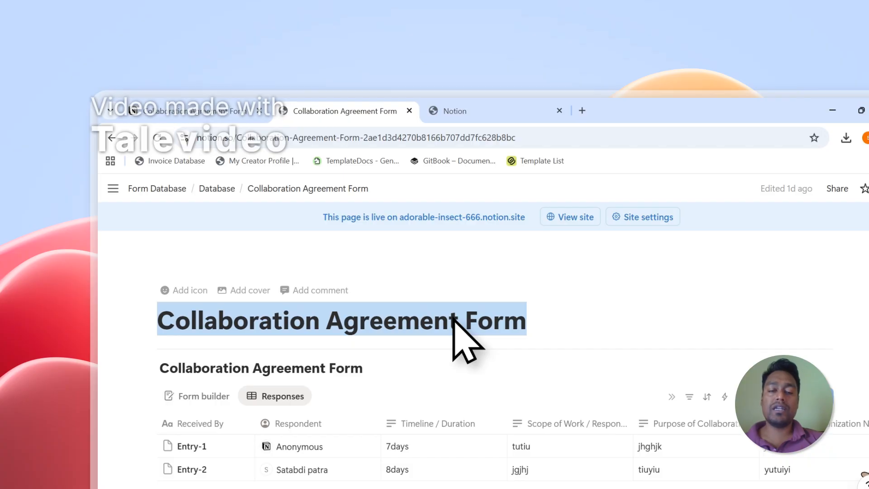
pyautogui.click(481, 113)
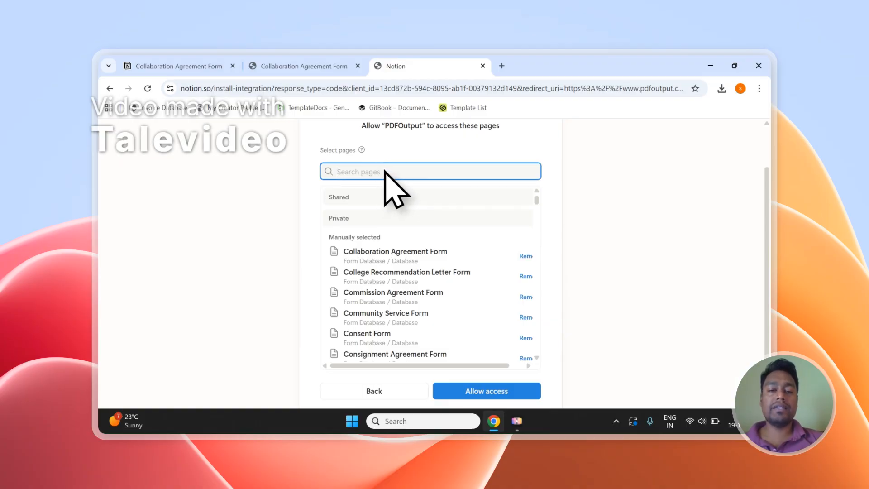
pyautogui.click(335, 66)
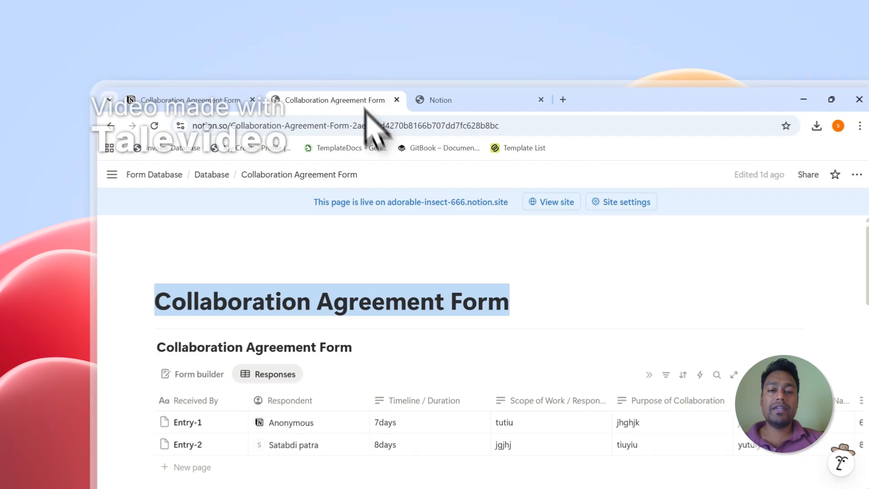
pyautogui.click(399, 66)
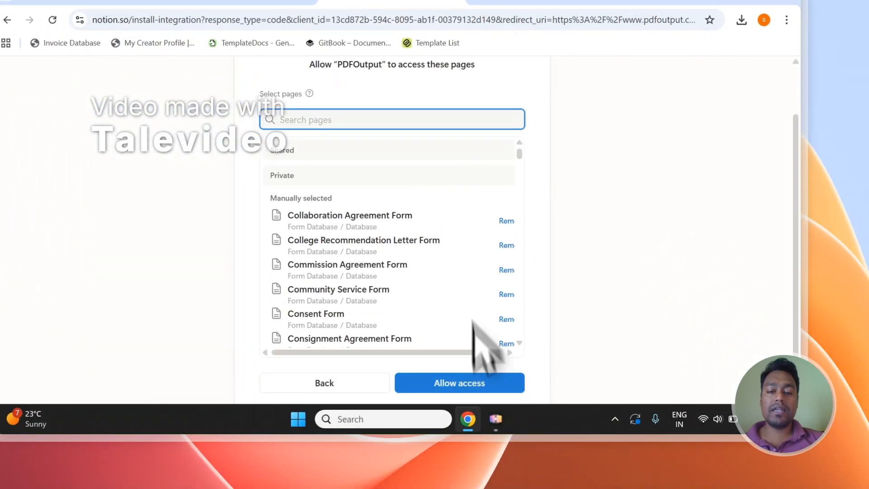
# Step: Allow PDFOutput to access the selected Notion pages and check the Collaboration Agreement Form page title in Notion
pyautogui.click(460, 382)
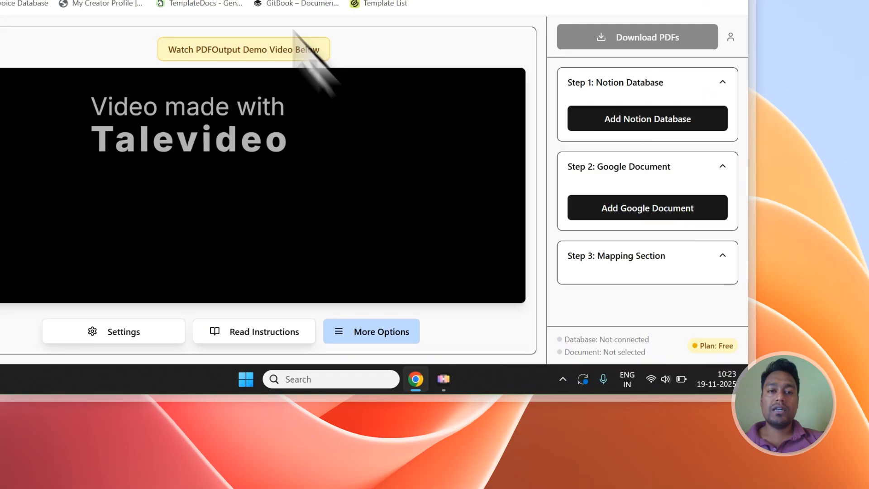
pyautogui.click(274, 91)
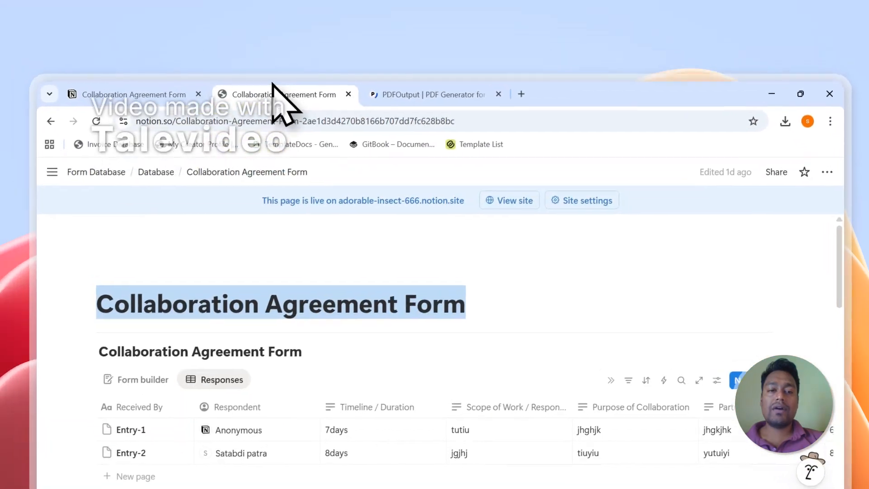
pyautogui.click(147, 320)
pyautogui.moveTo(109, 322); pyautogui.dragTo(233, 323)
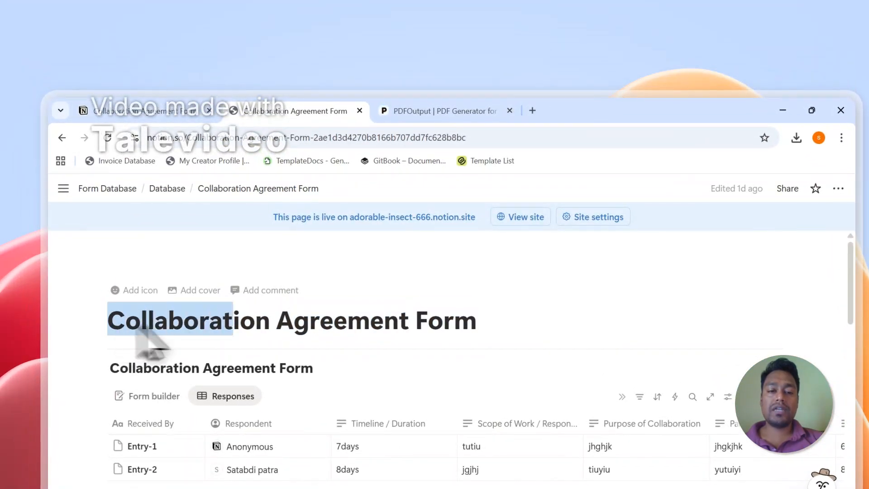
pyautogui.moveTo(136, 328); pyautogui.dragTo(430, 331)
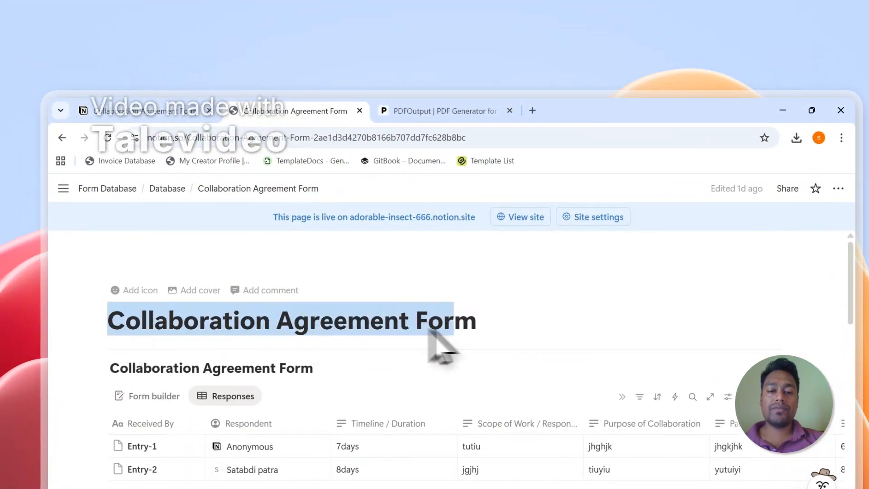
pyautogui.click(448, 111)
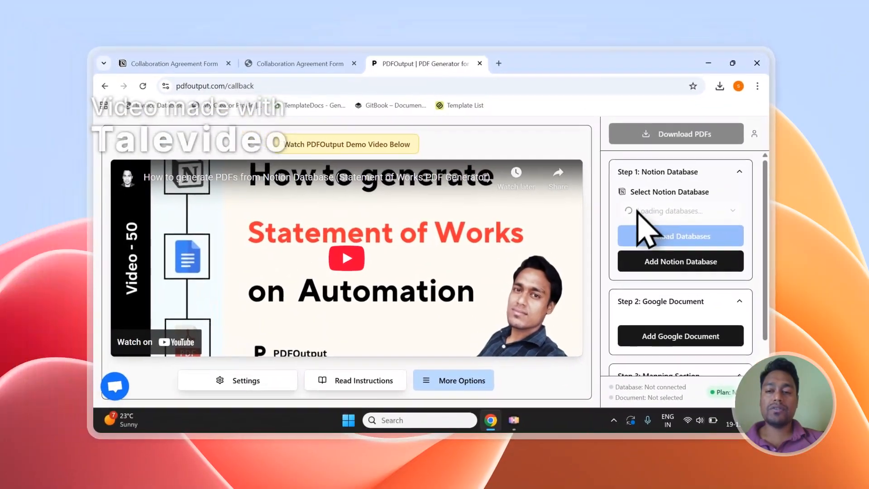
# Step: Check PDFOutput's Notion database list for Collaboration Agreement Form and reload the page to refresh the list
pyautogui.click(666, 212)
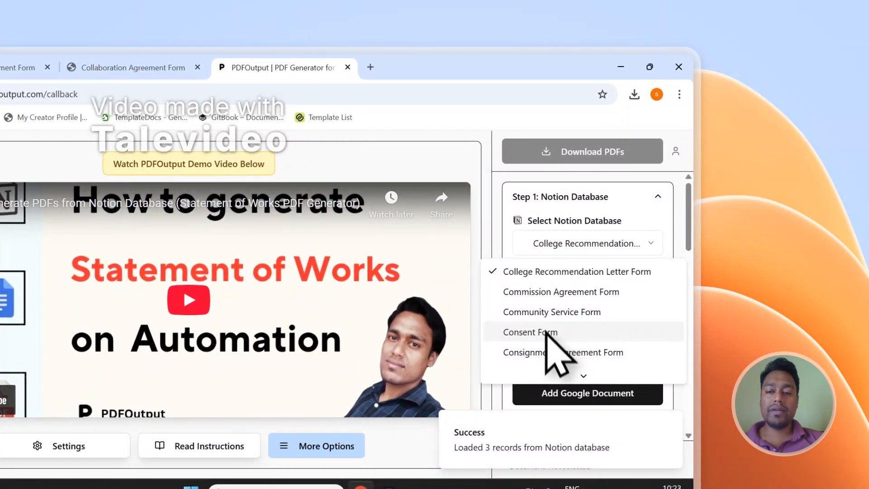
pyautogui.click(563, 244)
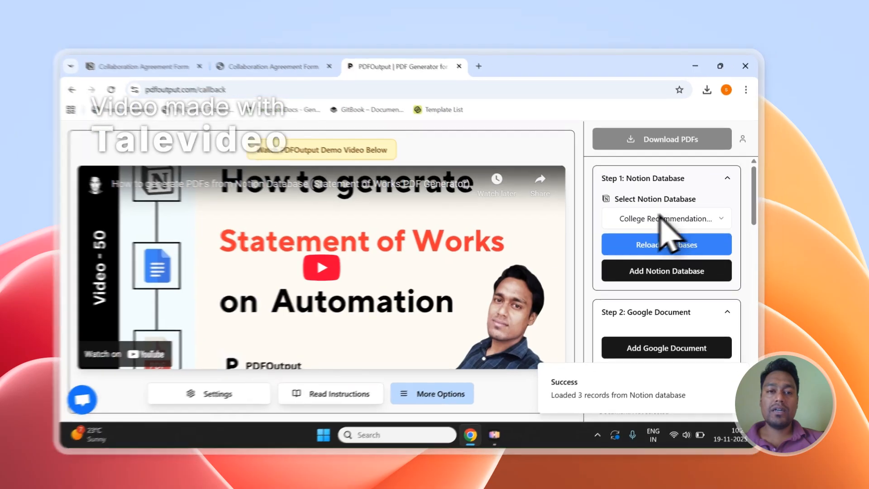
pyautogui.click(667, 213)
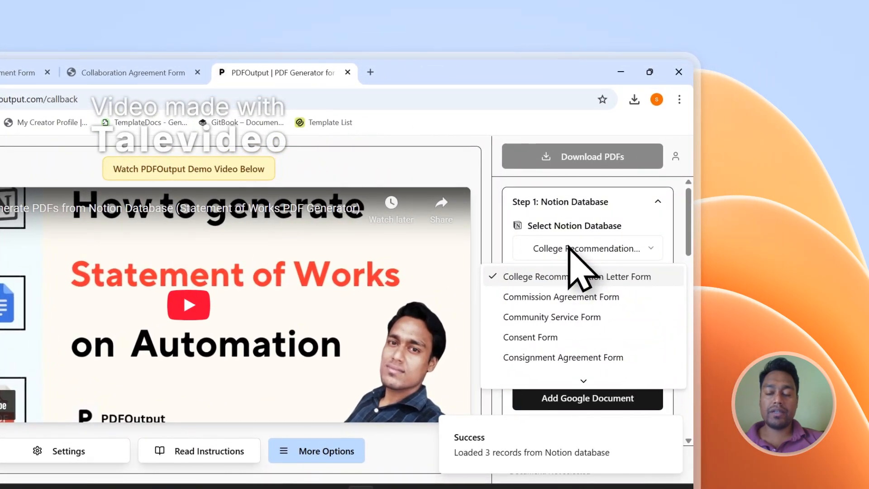
pyautogui.click(566, 253)
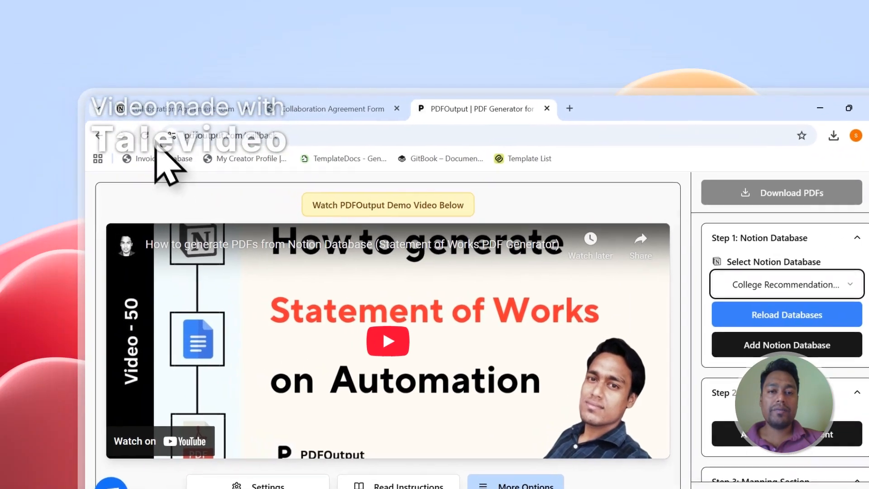
pyautogui.click(145, 136)
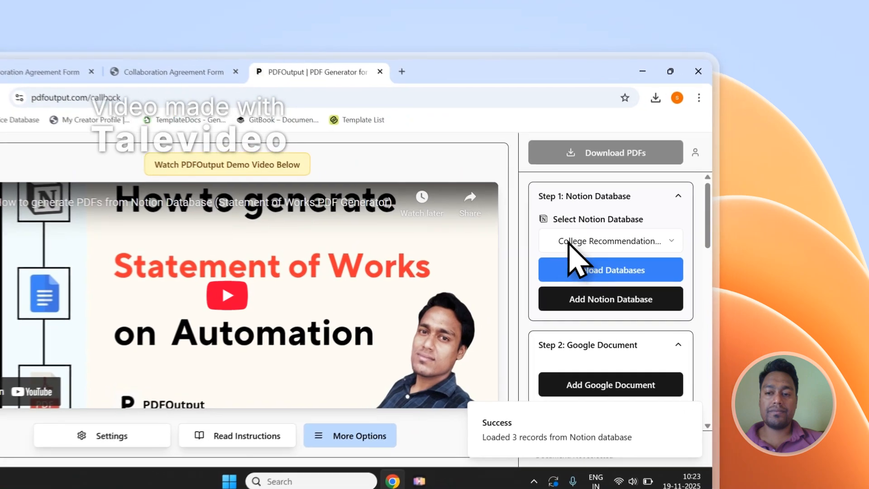
# Step: Select Collaboration Agreement Form as the Notion database in Step 1
pyautogui.click(648, 212)
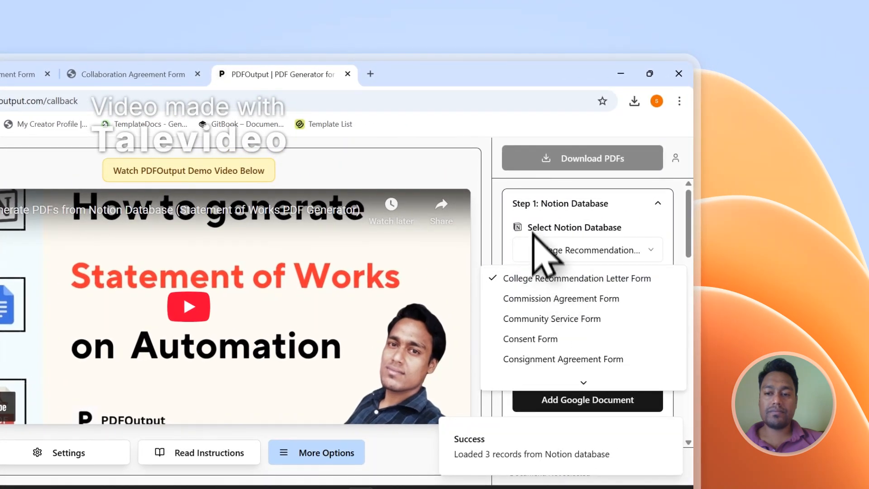
pyautogui.click(545, 224)
pyautogui.click(566, 280)
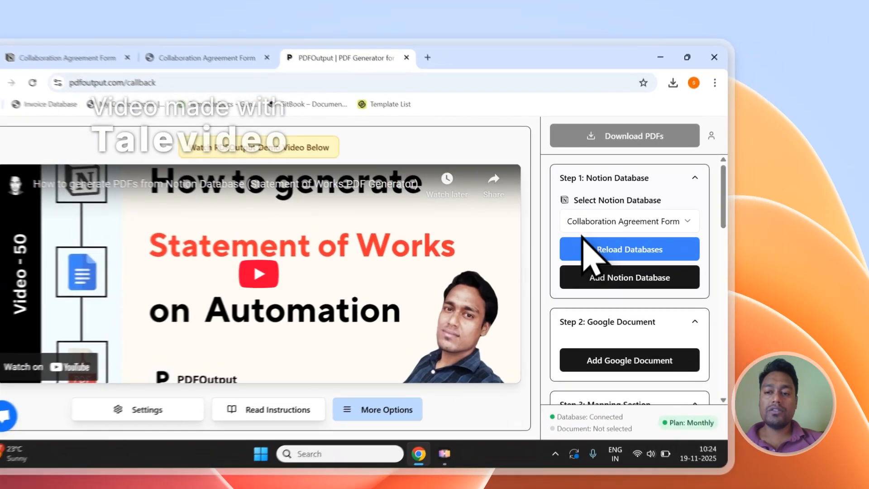
pyautogui.click(648, 213)
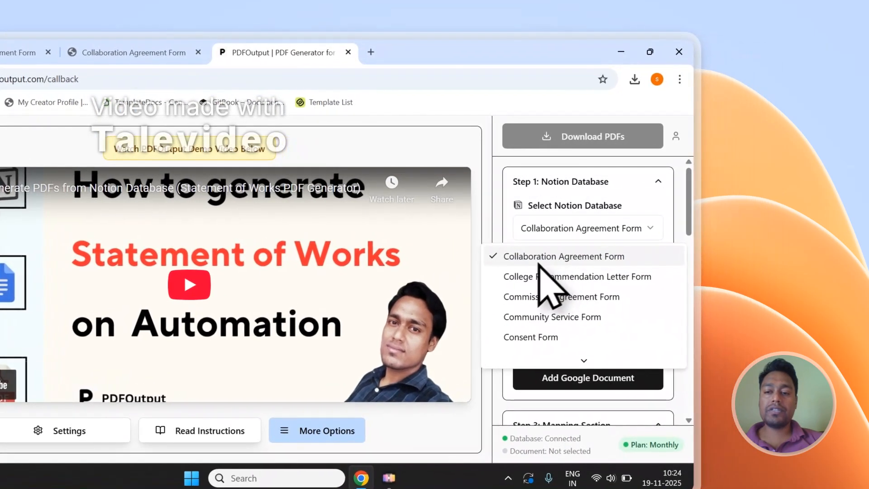
# Step: Review the database properties in the mapping section and compare them with the columns of the Notion responses table
pyautogui.moveTo(688, 199); pyautogui.dragTo(691, 334)
pyautogui.scroll(-3, 606, 248)
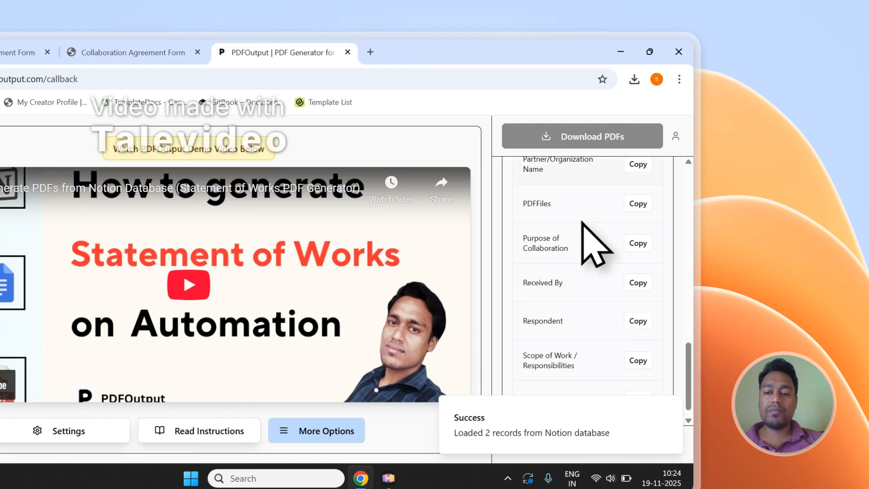
pyautogui.scroll(5, 574, 326)
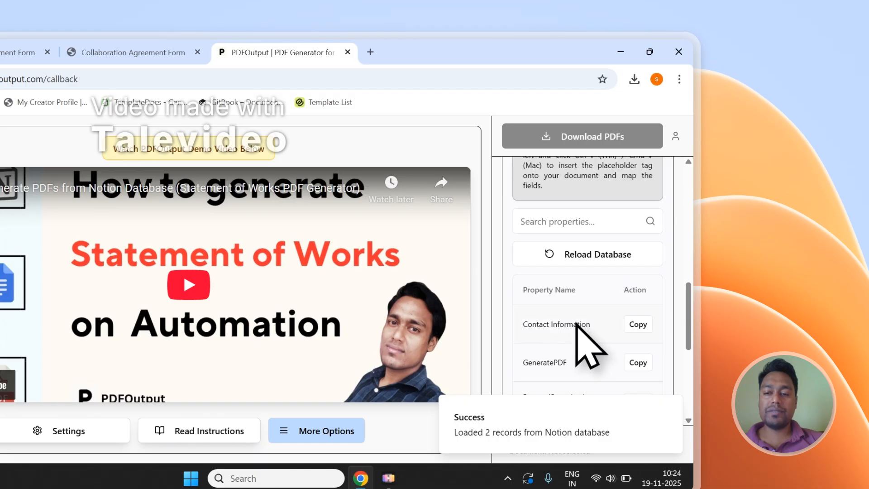
pyautogui.scroll(-5, 578, 335)
pyautogui.click(133, 52)
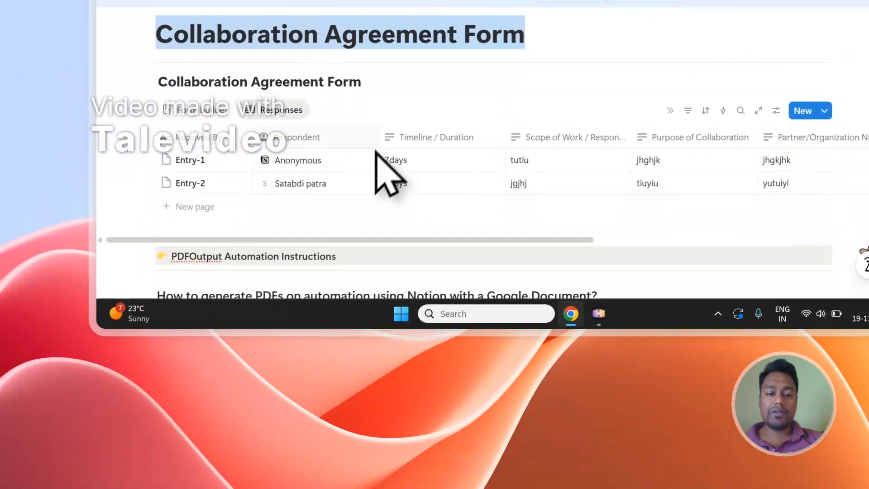
pyautogui.moveTo(360, 240); pyautogui.dragTo(621, 244)
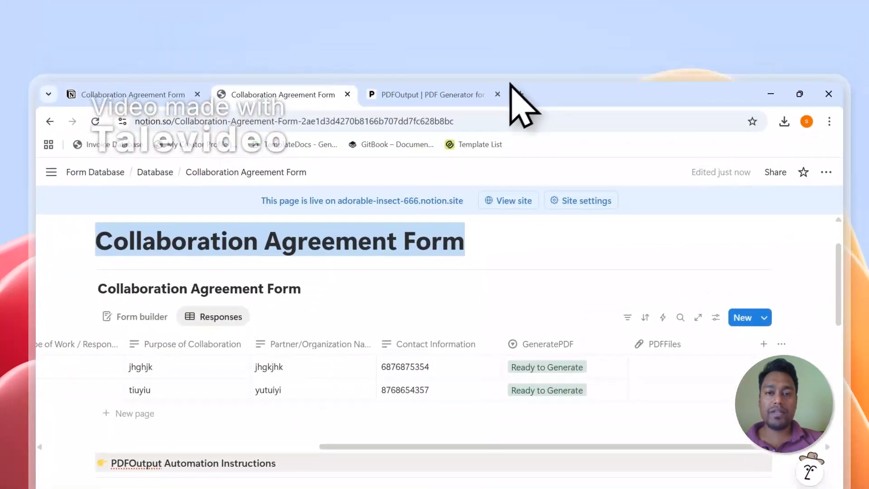
# Step: Look through the existing Google documents offered in PDFOutput's Step 2 and close the file picker without choosing one
pyautogui.click(498, 91)
pyautogui.scroll(5, 602, 295)
pyautogui.scroll(6, 594, 279)
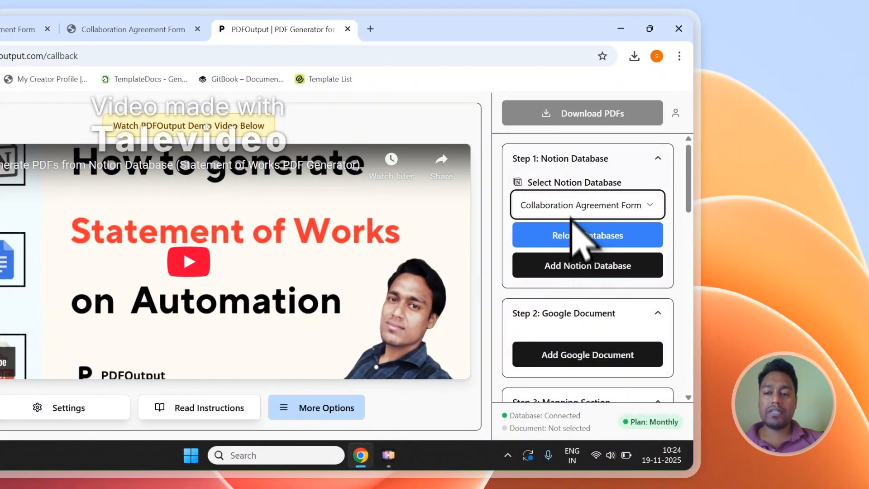
pyautogui.click(589, 360)
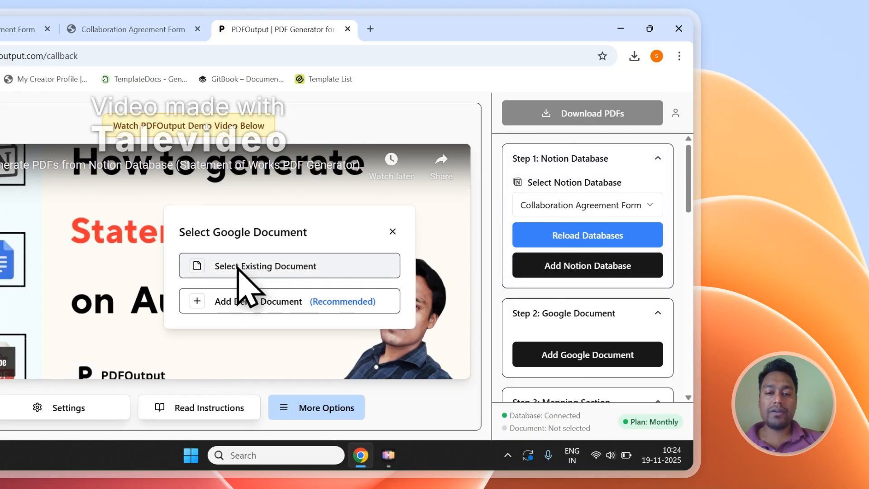
pyautogui.click(238, 267)
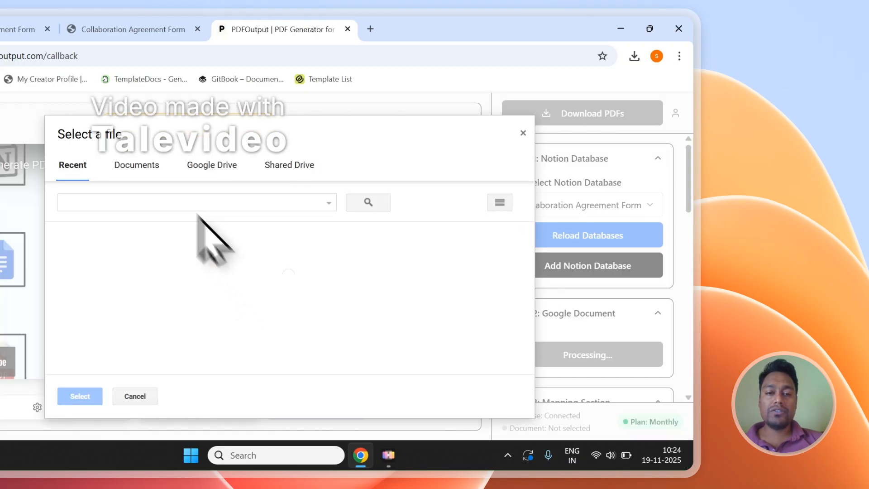
pyautogui.click(136, 165)
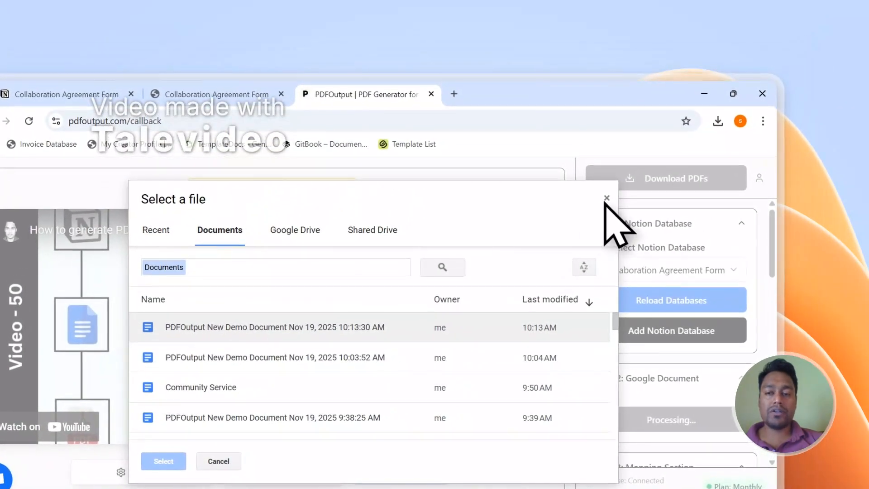
pyautogui.click(621, 175)
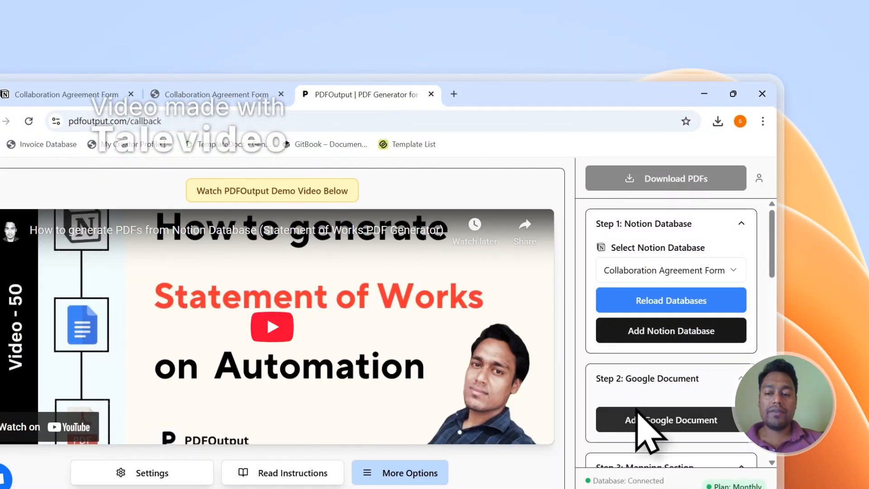
# Step: Add the recommended demo document in Step 2 and delete its introductory text above the Placeholders heading
pyautogui.click(638, 412)
pyautogui.click(313, 370)
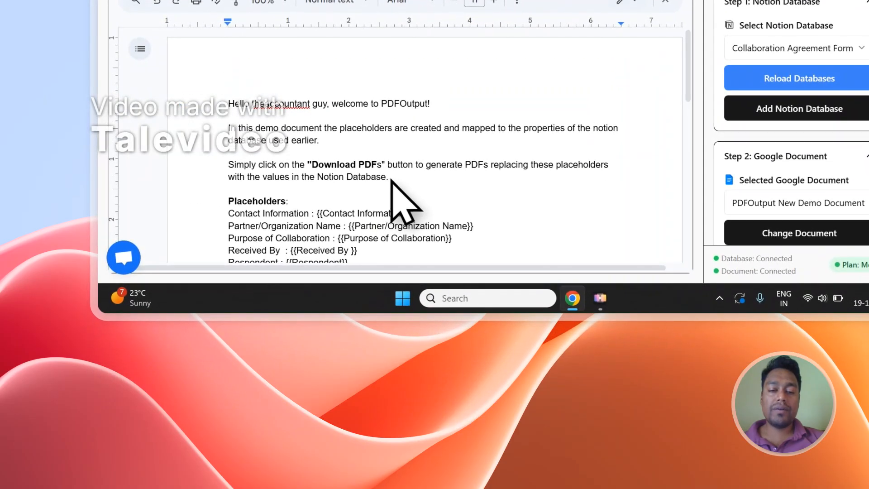
pyautogui.moveTo(392, 180); pyautogui.dragTo(302, 129)
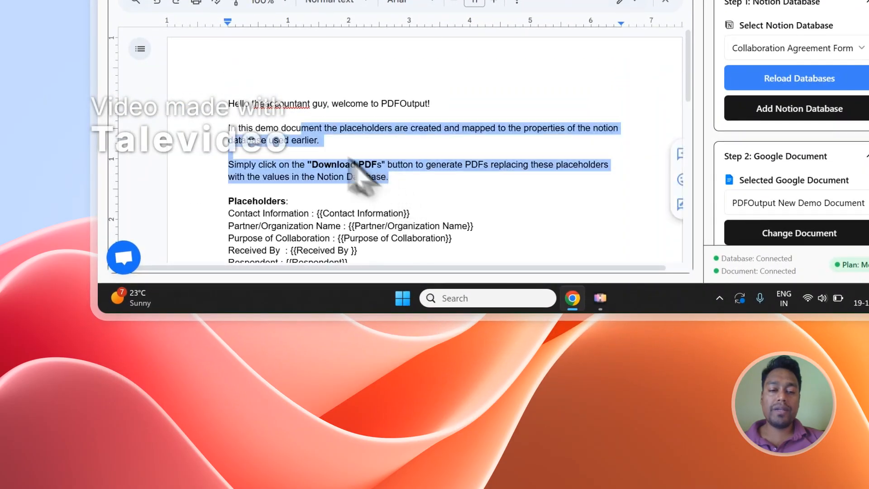
pyautogui.press('Delete')
pyautogui.press('Delete')
pyautogui.press('Delete')
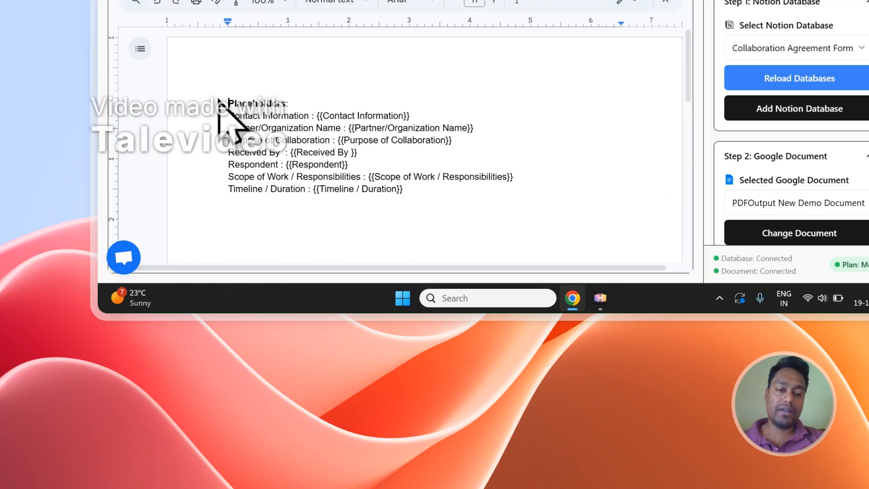
# Step: Review the demo document's placeholder lines from Contact Information to Timeline / Duration against the Notion responses table
pyautogui.scroll(-2, 226, 99)
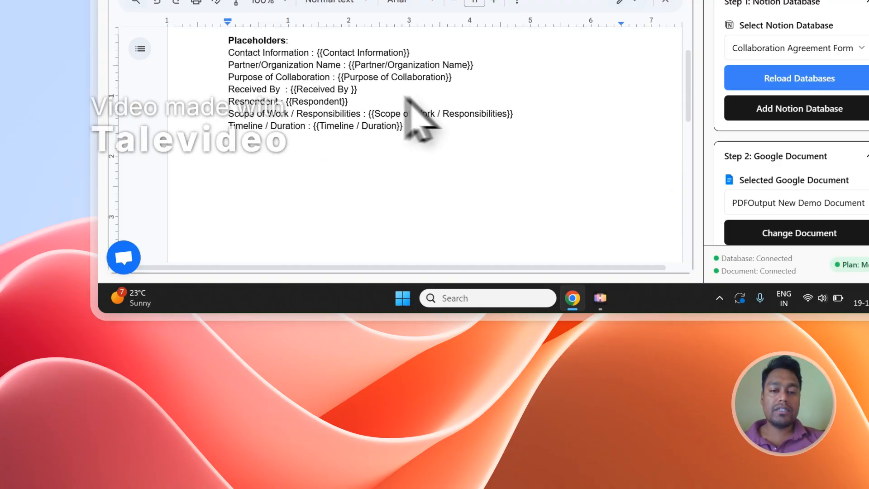
pyautogui.moveTo(403, 126); pyautogui.dragTo(320, 77)
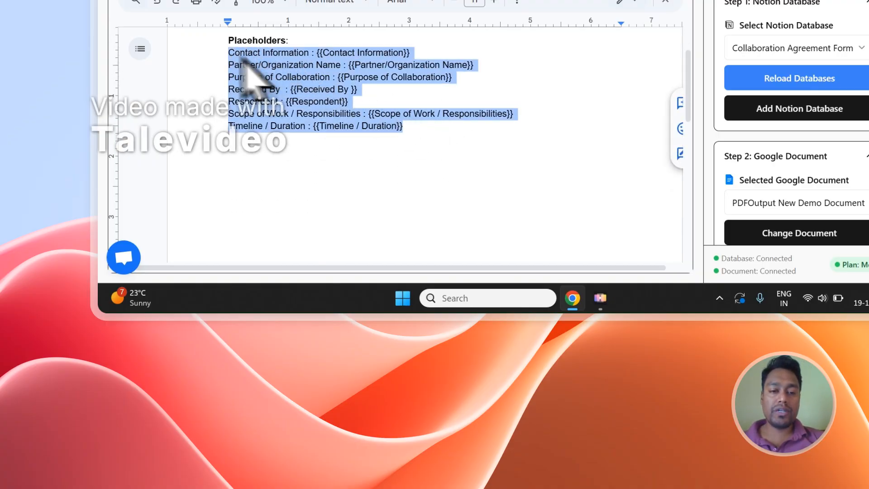
pyautogui.click(341, 53)
pyautogui.click(342, 23)
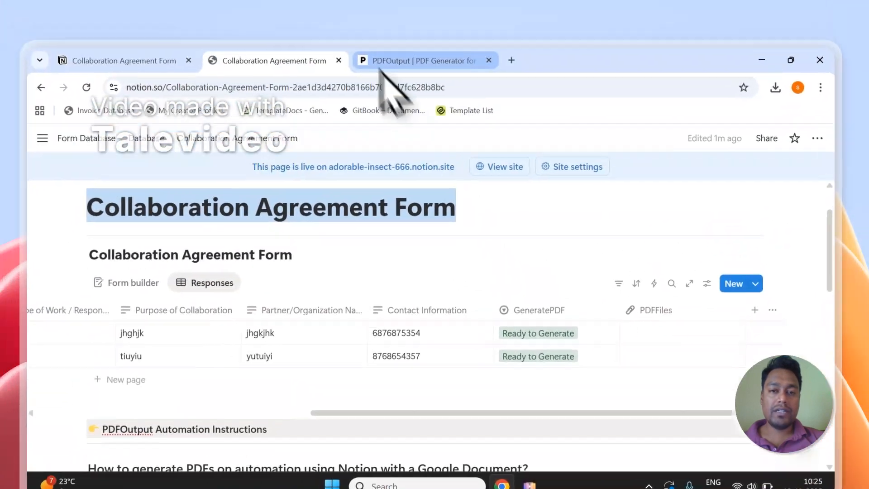
pyautogui.click(383, 60)
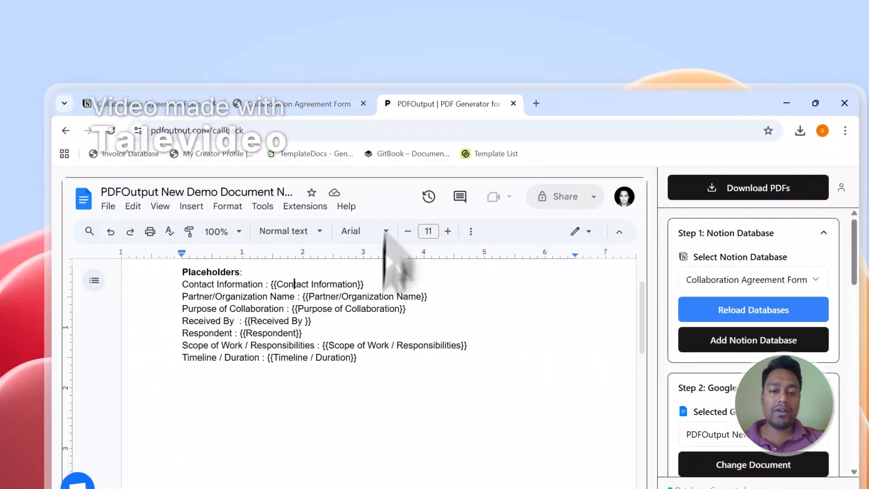
# Step: Compare the {{Contact Information}} and {{Received By }} placeholders in the demo document with the column names in the Notion responses table
pyautogui.moveTo(271, 284); pyautogui.dragTo(364, 284)
pyautogui.hotkey('ctrl', 'c')
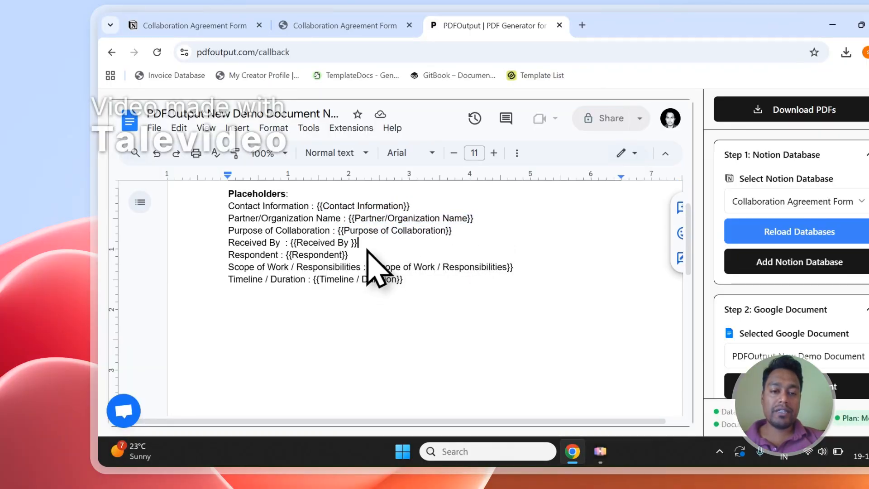
pyautogui.moveTo(366, 246); pyautogui.dragTo(291, 243)
pyautogui.click(317, 26)
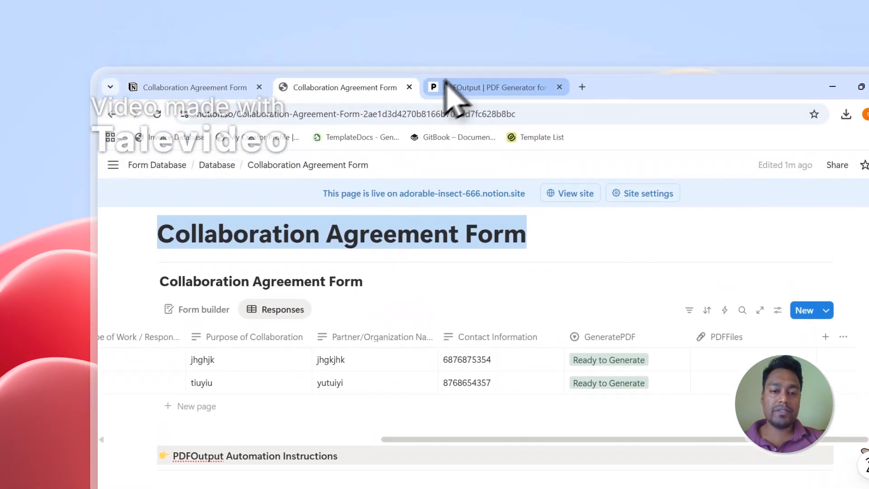
pyautogui.click(444, 14)
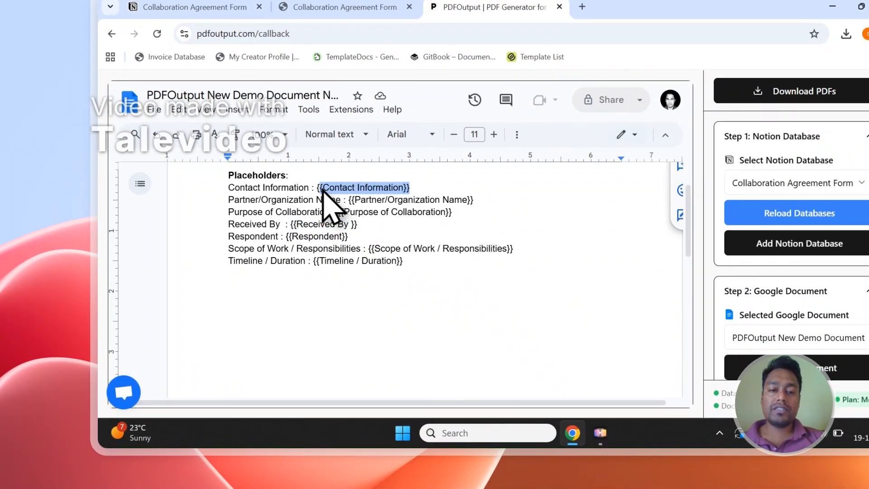
pyautogui.click(380, 7)
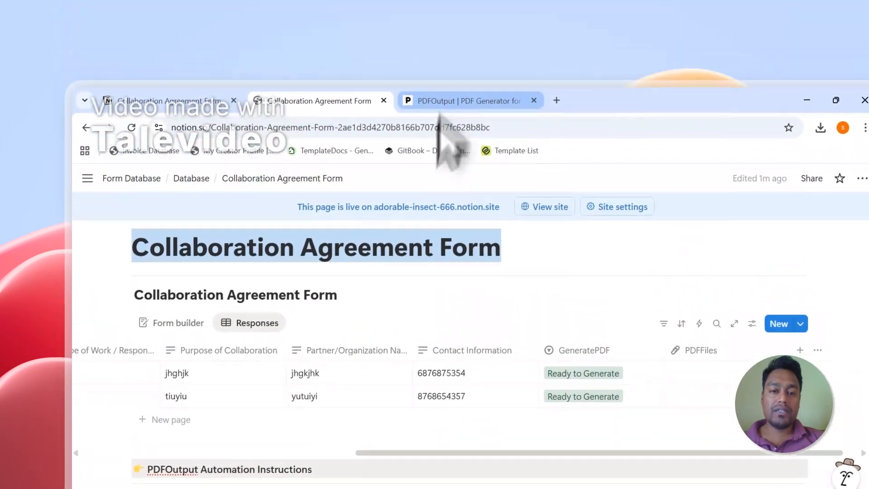
pyautogui.click(433, 20)
pyautogui.click(335, 112)
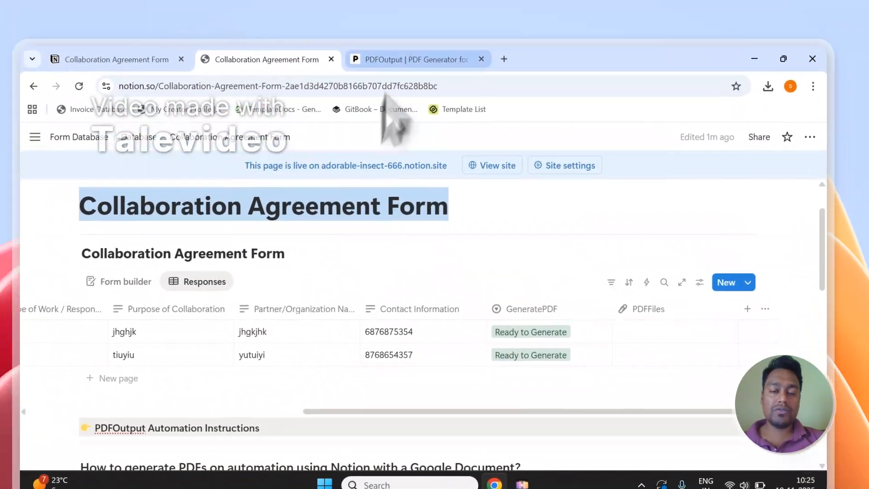
pyautogui.click(403, 53)
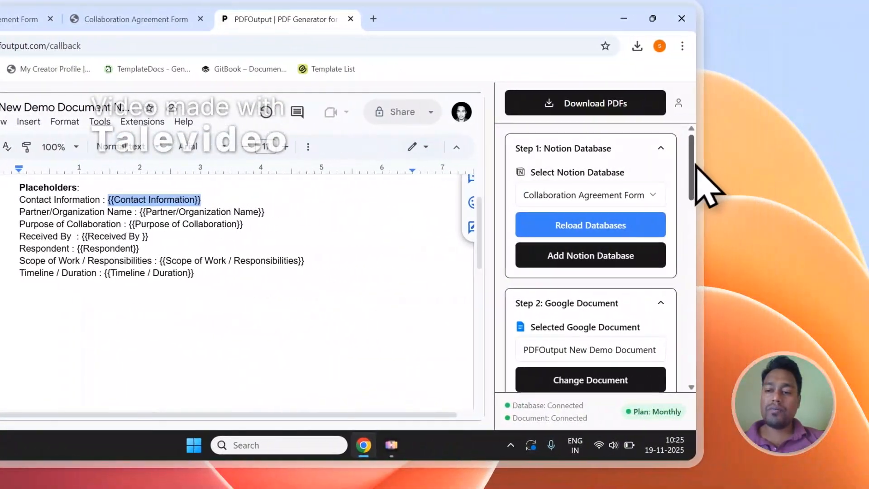
# Step: Copy the Contact Information property and insert its placeholder on a new line below Timeline / Duration in the demo document
pyautogui.moveTo(691, 167); pyautogui.dragTo(694, 333)
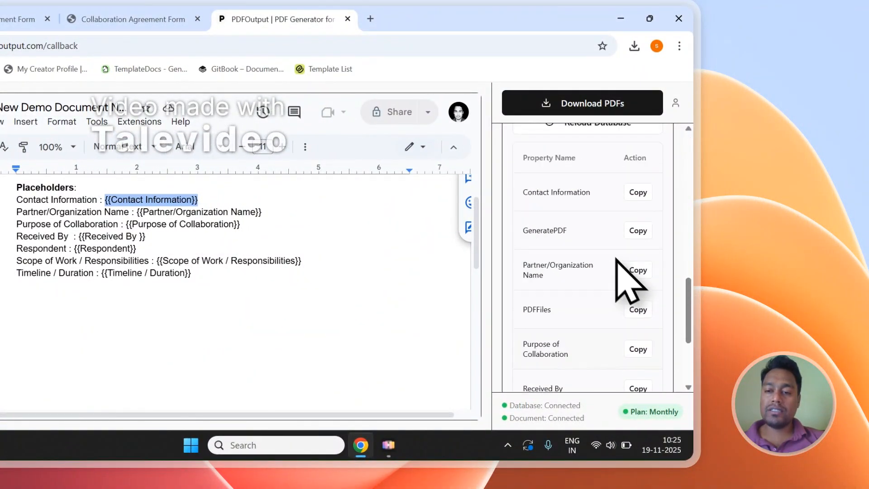
pyautogui.scroll(1, 615, 259)
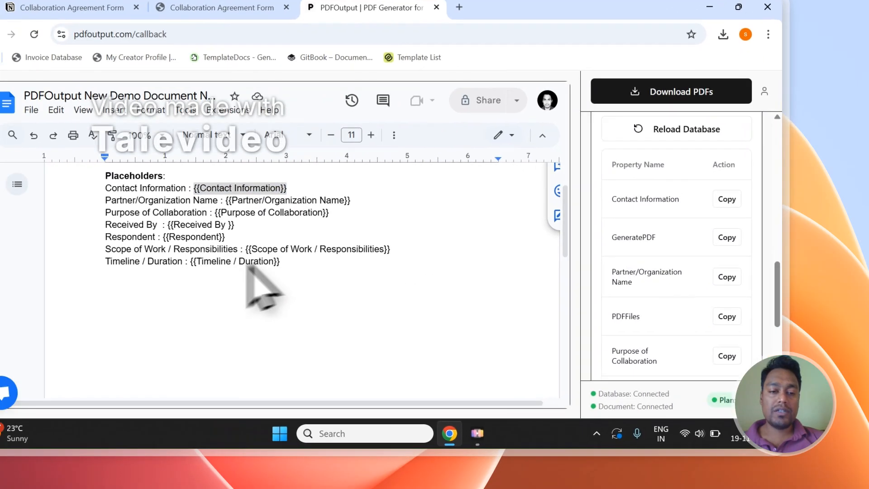
pyautogui.click(116, 296)
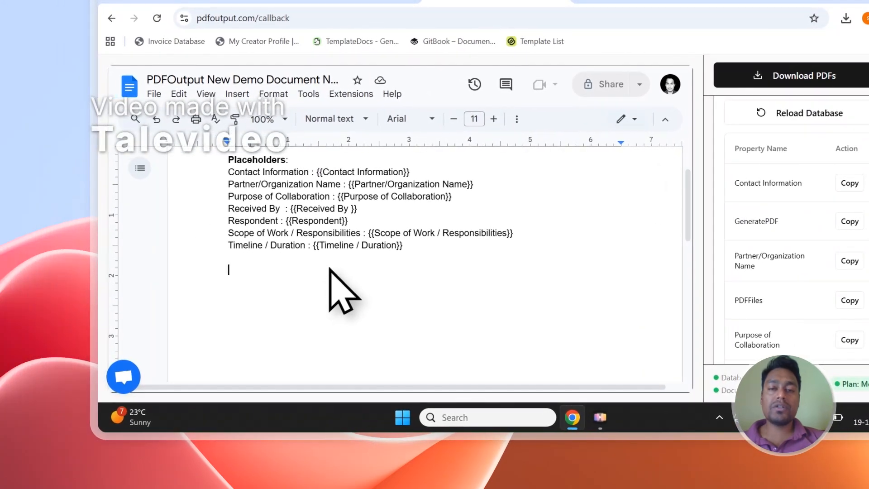
pyautogui.hotkey('ctrl', 'v')
pyautogui.scroll(4, 811, 271)
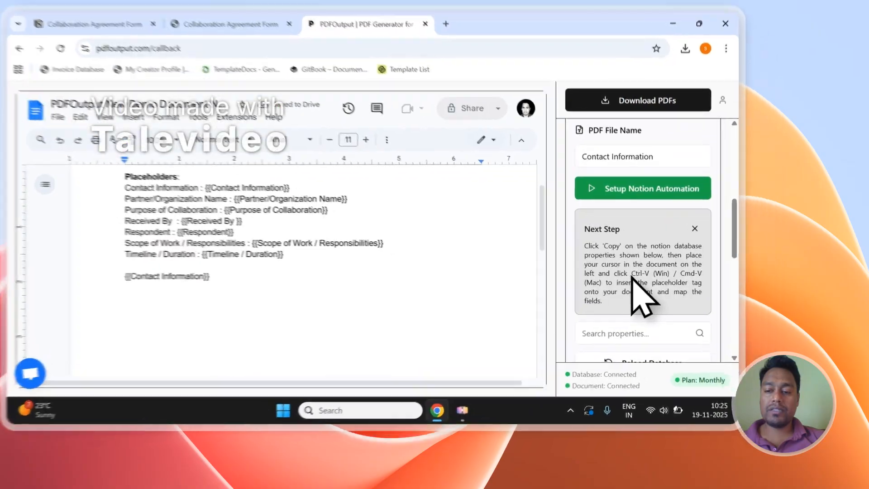
pyautogui.moveTo(672, 297); pyautogui.dragTo(642, 313)
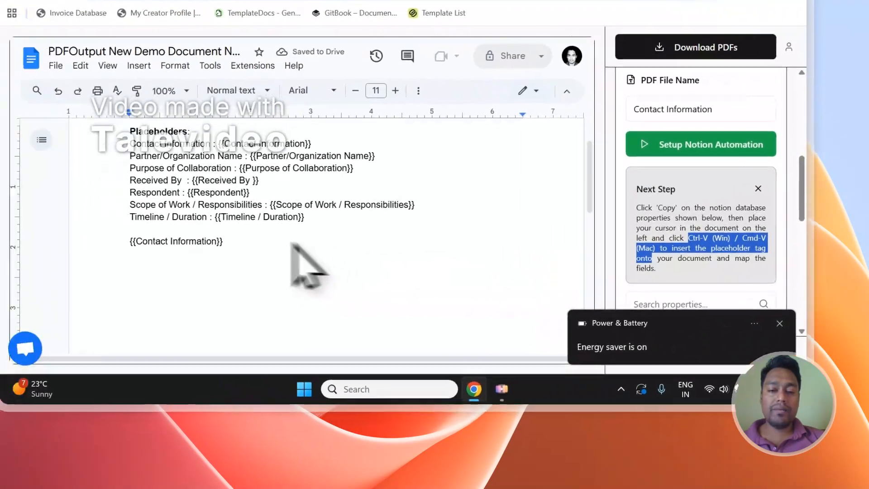
pyautogui.click(242, 248)
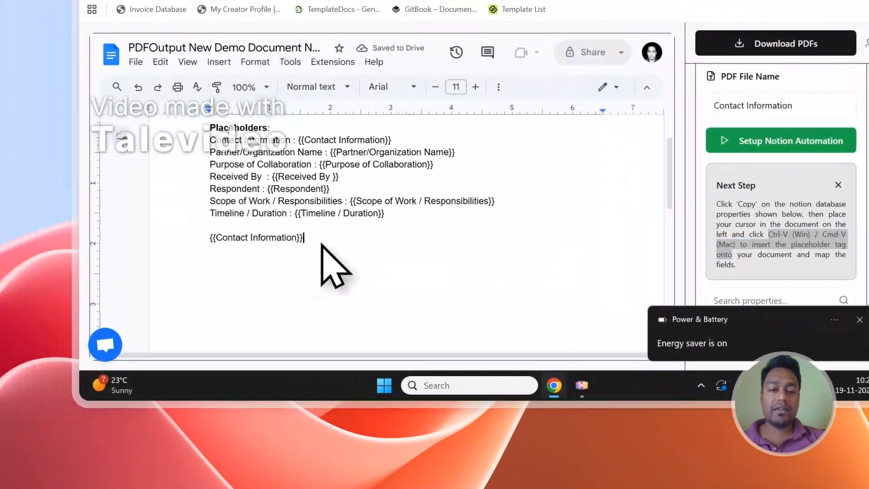
pyautogui.moveTo(231, 244); pyautogui.dragTo(145, 246)
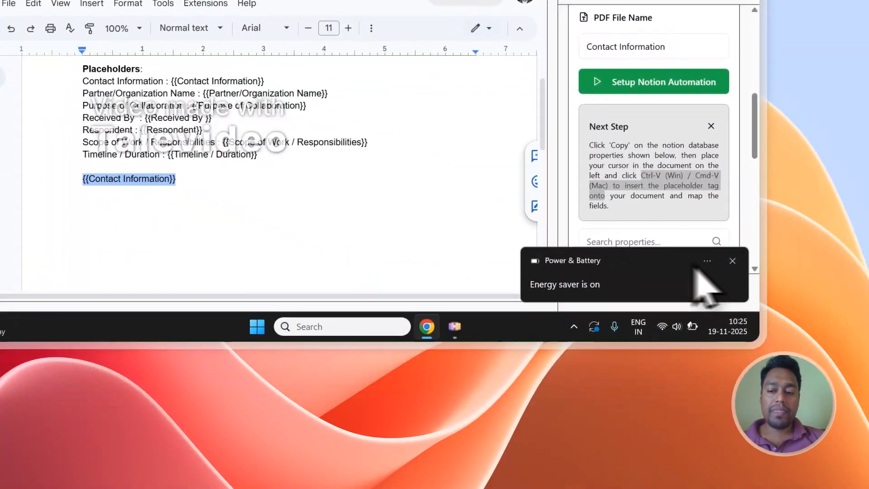
# Step: Dismiss the battery notification and delete the extra {{Contact Information}} placeholder below the Timeline / Duration line
pyautogui.click(867, 320)
pyautogui.scroll(-5, 770, 176)
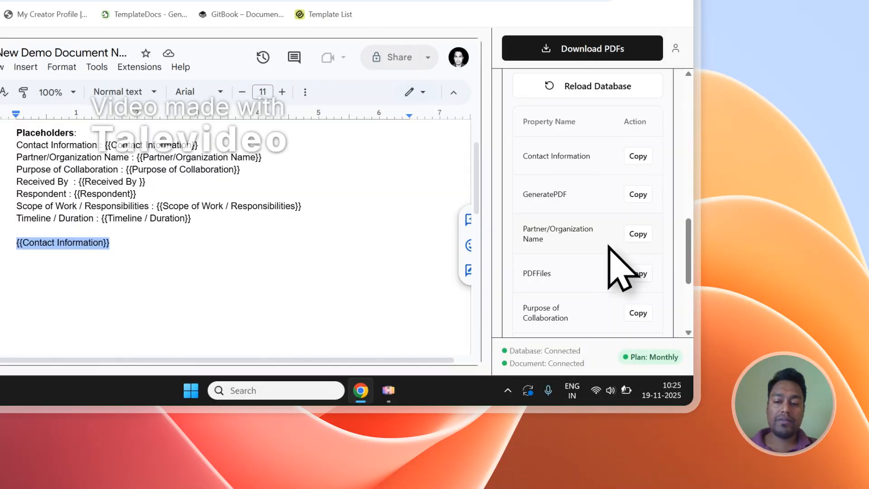
pyautogui.click(611, 391)
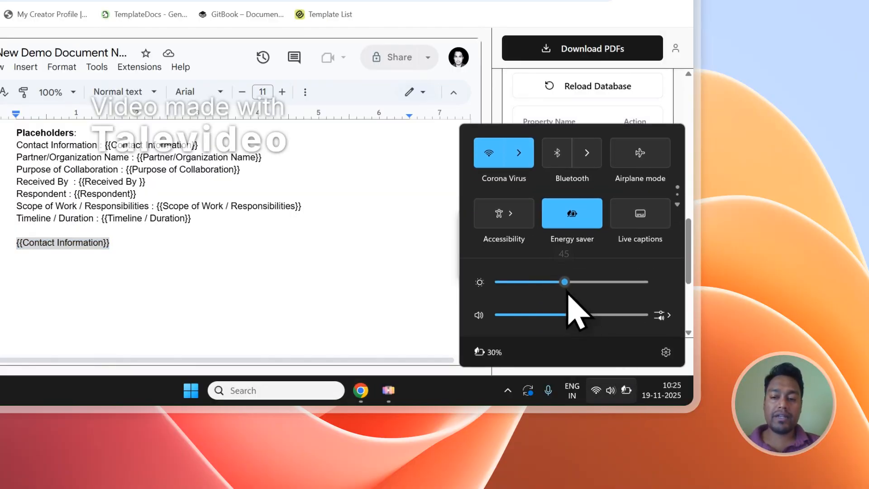
pyautogui.click(222, 209)
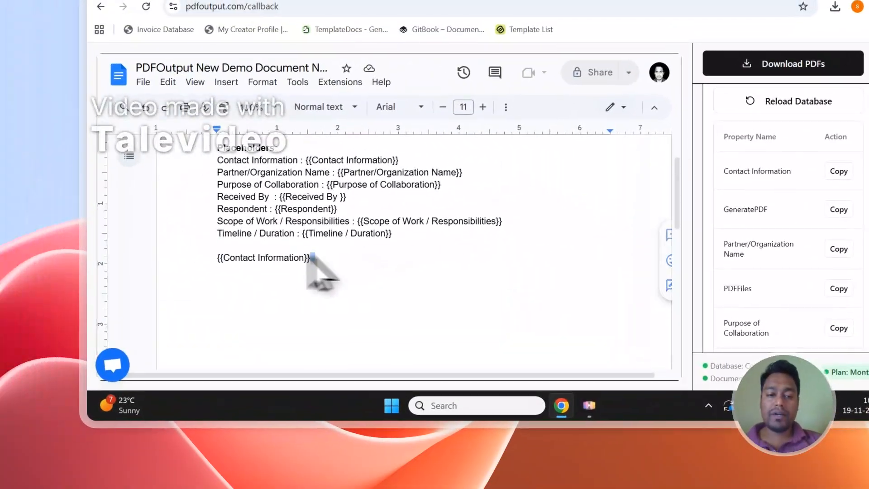
pyautogui.moveTo(242, 222); pyautogui.dragTo(156, 216)
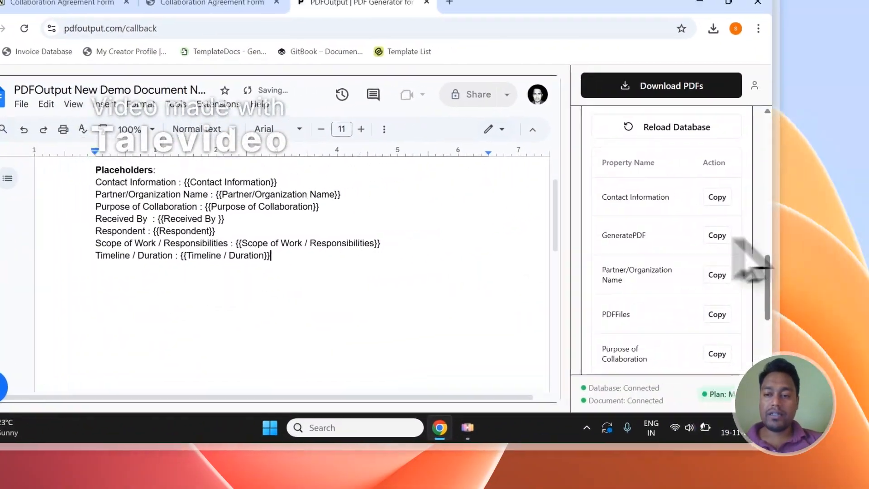
# Step: Check the column names in the Notion responses table and set the PDF File Name in Step 3 to Partner/Organization Name
pyautogui.scroll(10, 796, 249)
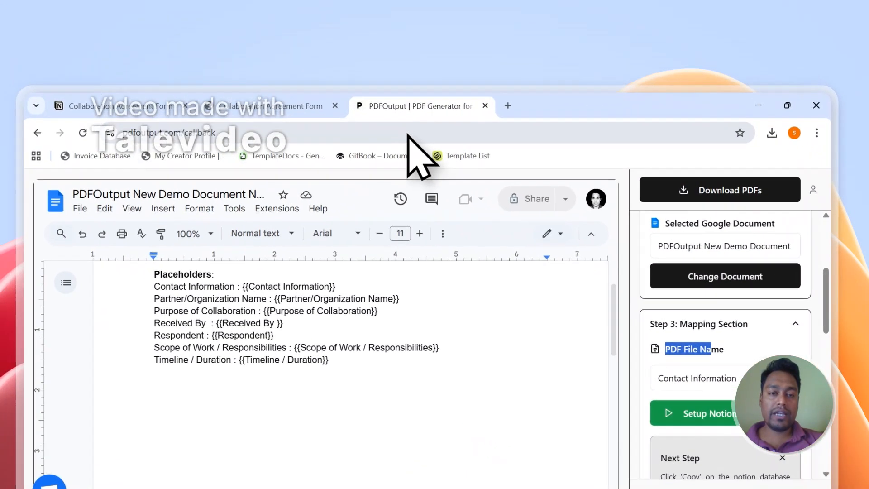
pyautogui.click(133, 13)
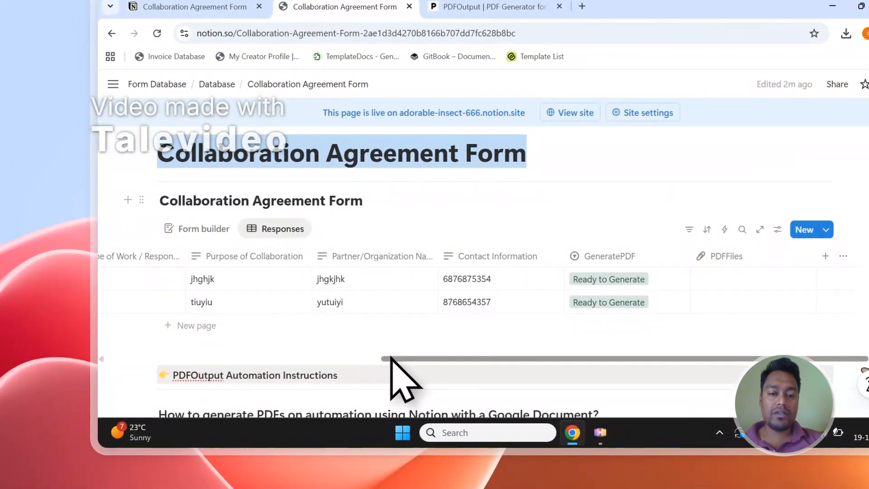
pyautogui.moveTo(361, 404); pyautogui.dragTo(175, 404)
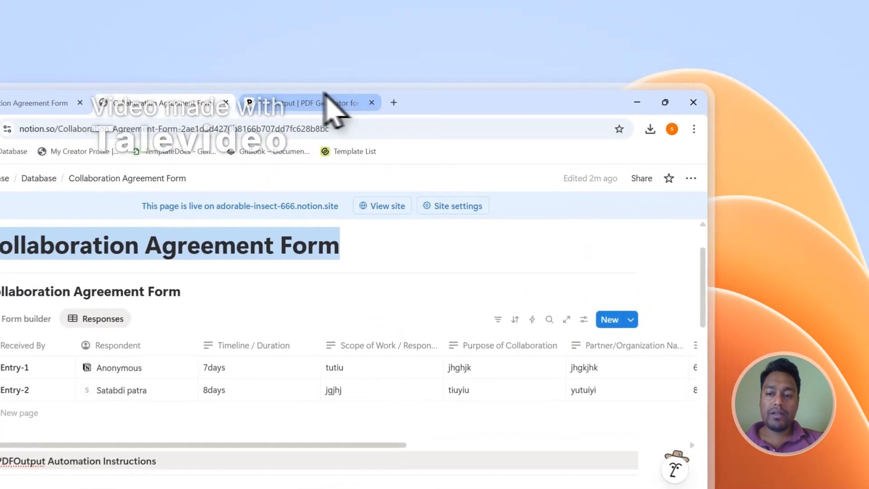
pyautogui.click(434, 65)
pyautogui.click(697, 293)
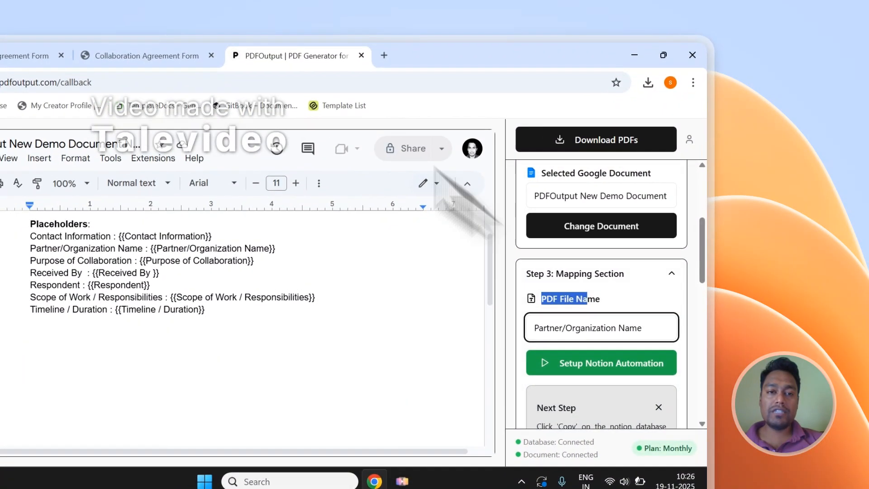
# Step: Look through the Notion responses table from the Received By column across to the GeneratePDF and PDFFiles columns
pyautogui.click(181, 50)
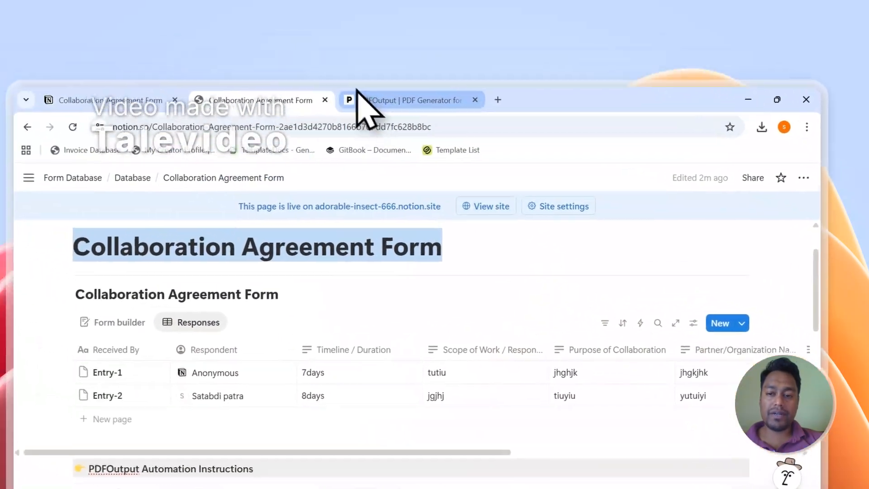
pyautogui.click(231, 51)
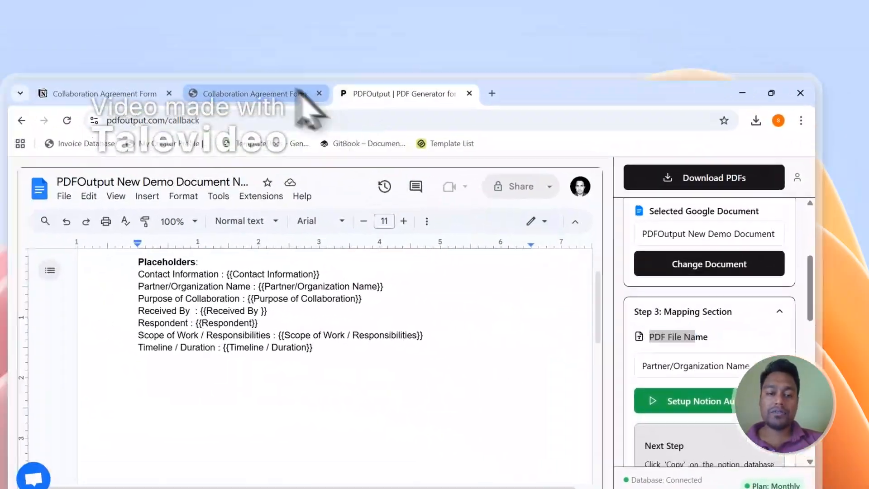
pyautogui.click(181, 53)
pyautogui.moveTo(361, 236); pyautogui.dragTo(703, 239)
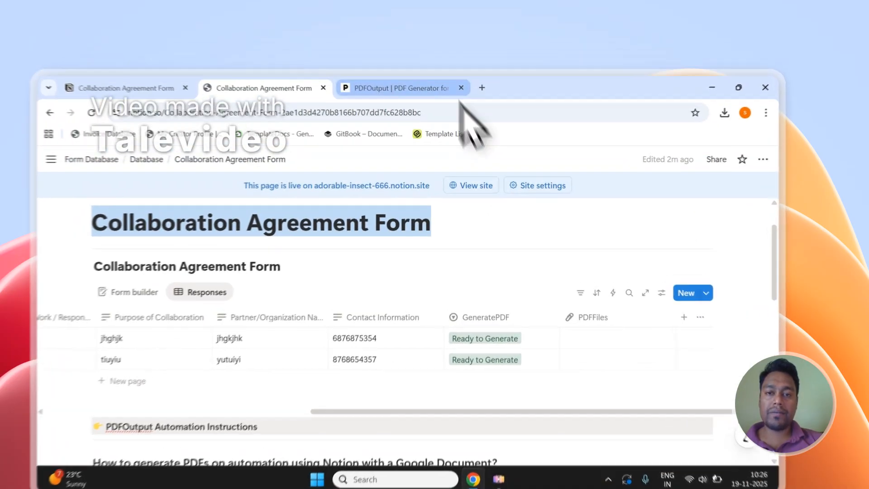
# Step: Generate the PDFs for the connected database records and watch the GeneratePDF and PDFFiles columns in Notion
pyautogui.click(430, 66)
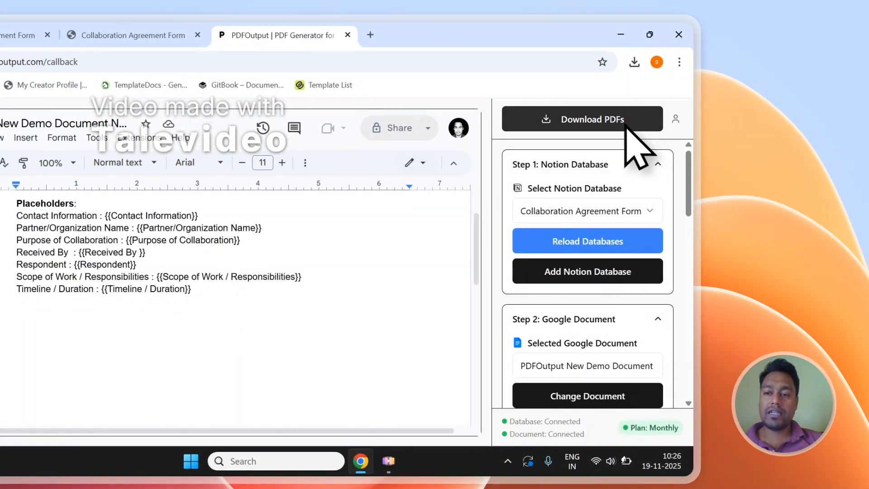
pyautogui.click(625, 126)
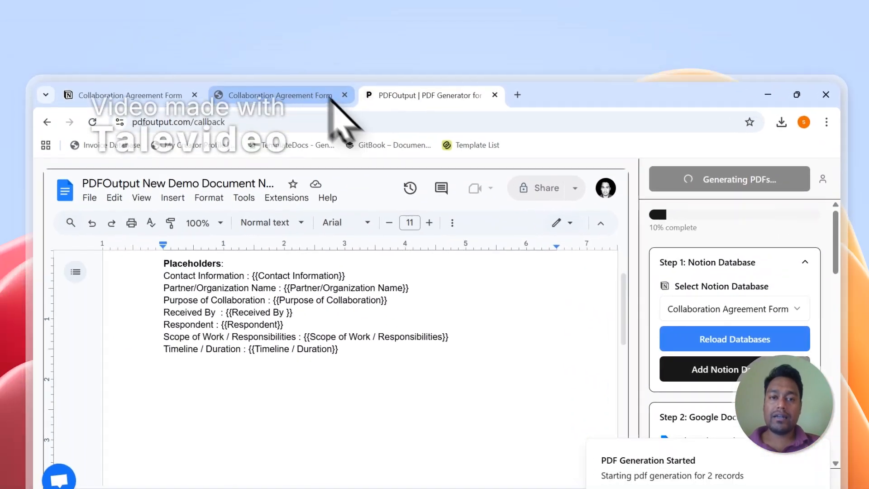
pyautogui.click(170, 35)
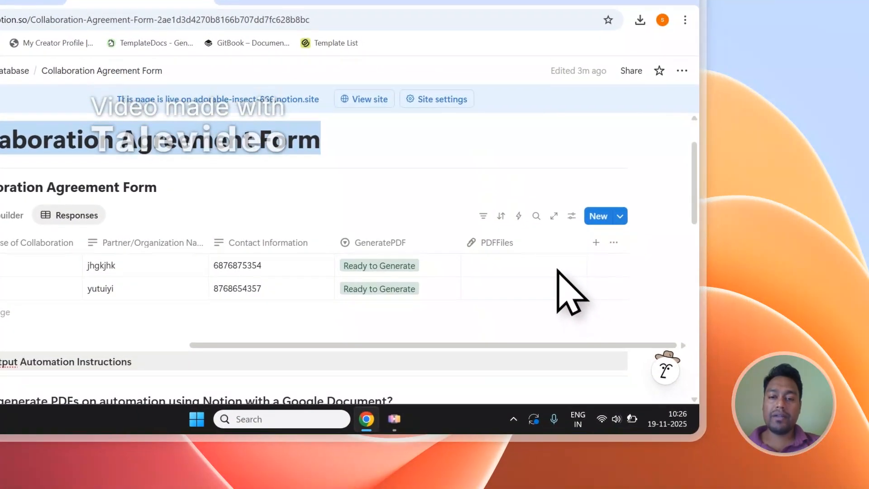
pyautogui.click(283, 149)
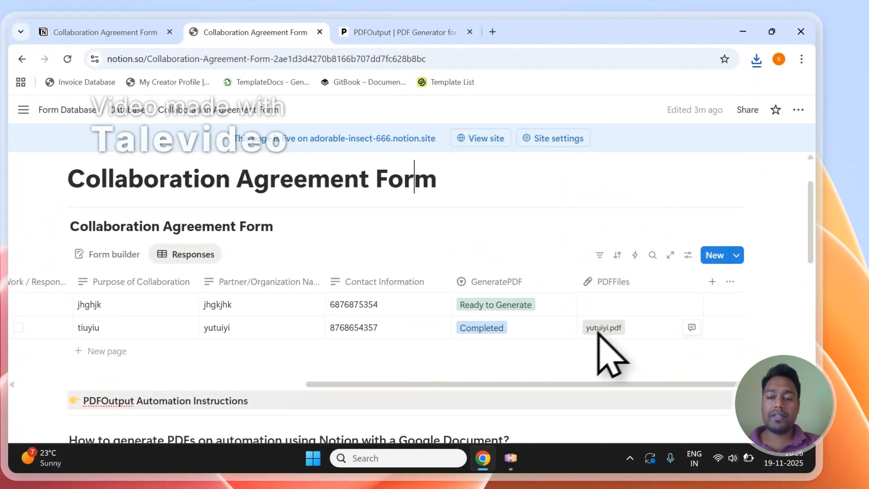
# Step: Open yutuiyi.pdf and jhgkjhk.pdf from the PDFFiles column, review the filled-in placeholders, and close both files
pyautogui.click(594, 333)
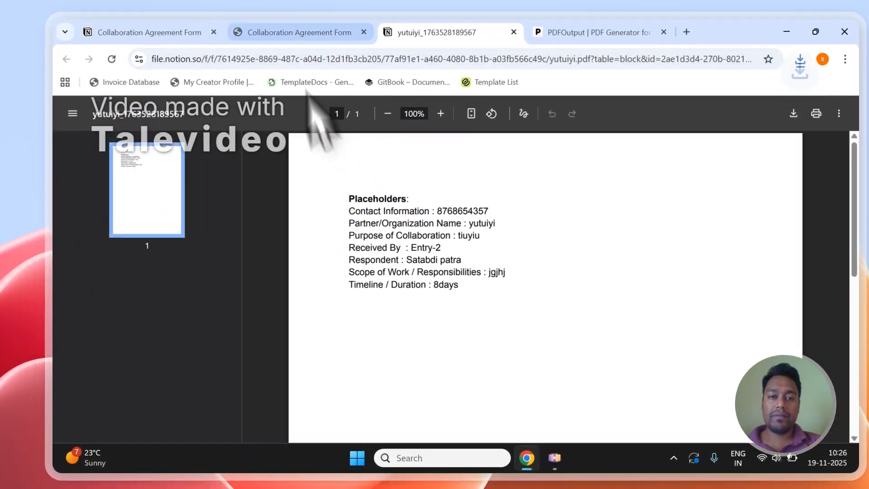
pyautogui.click(305, 67)
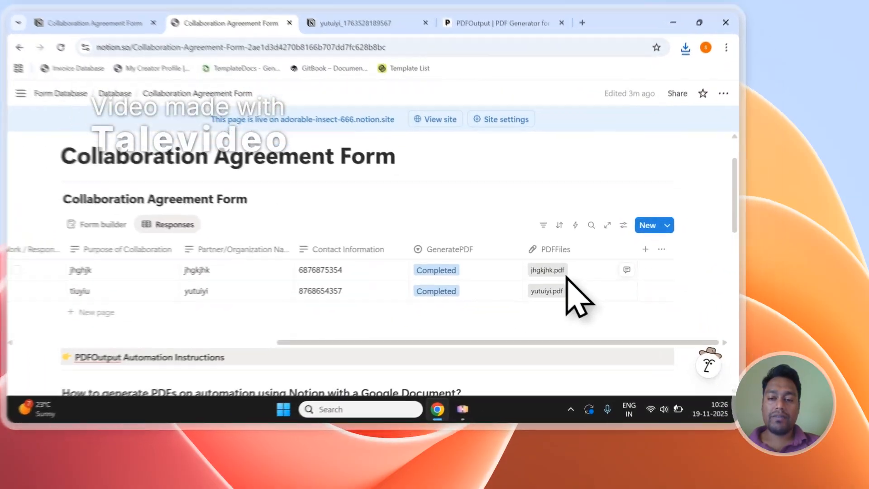
pyautogui.click(596, 312)
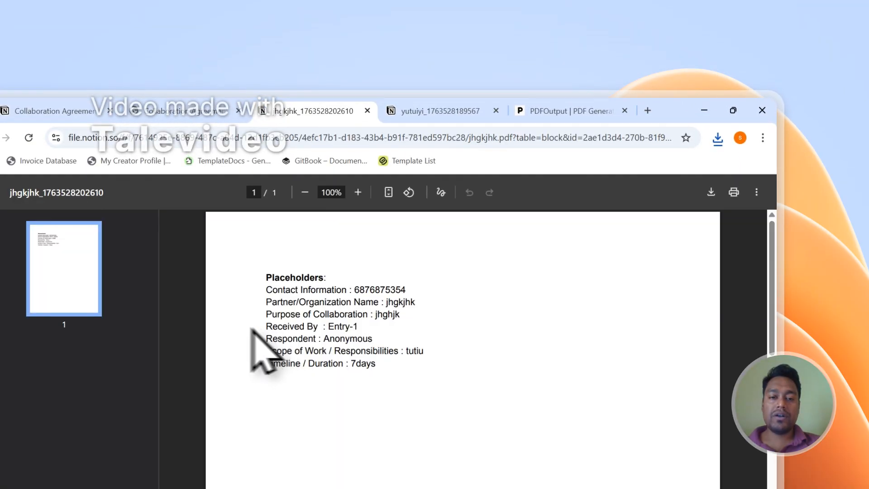
pyautogui.click(365, 334)
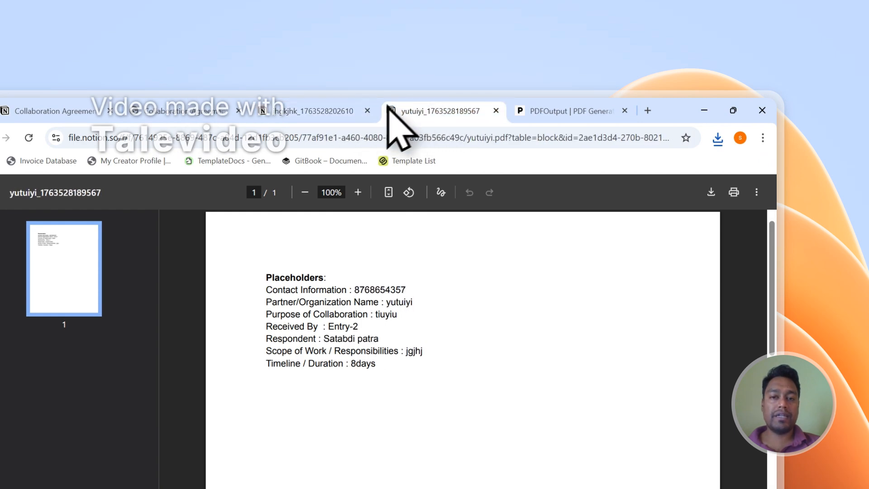
pyautogui.click(367, 111)
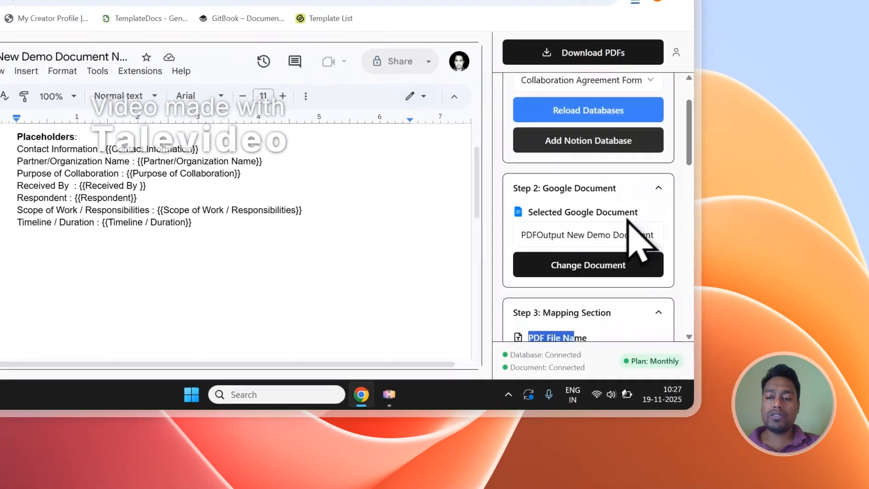
# Step: Set up the Notion automation in the Mapping Section of PDFOutput
pyautogui.scroll(-4, 629, 227)
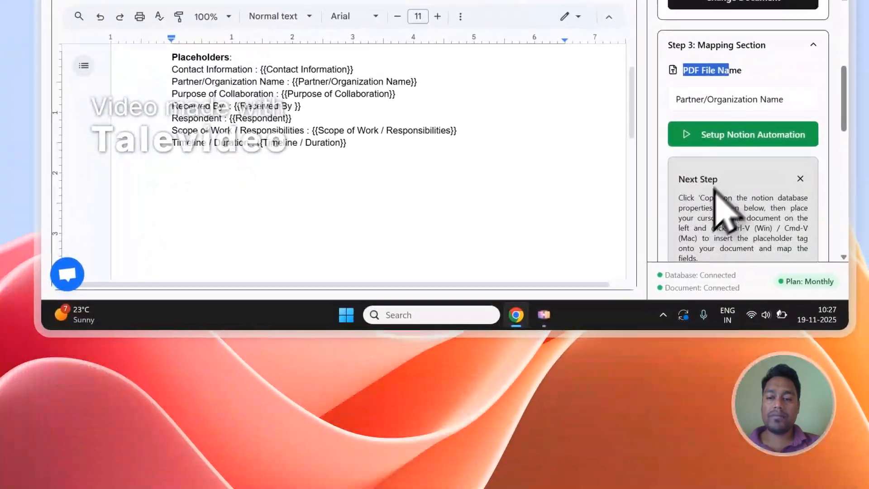
pyautogui.click(720, 136)
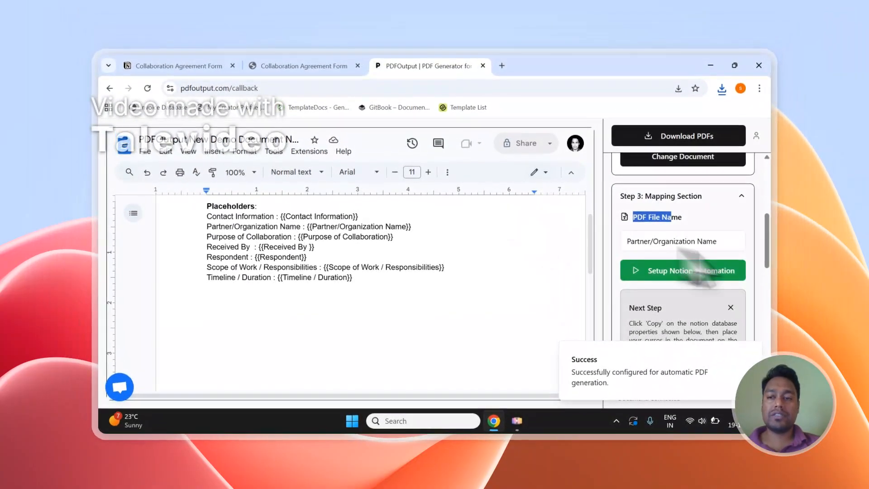
pyautogui.scroll(5, 742, 257)
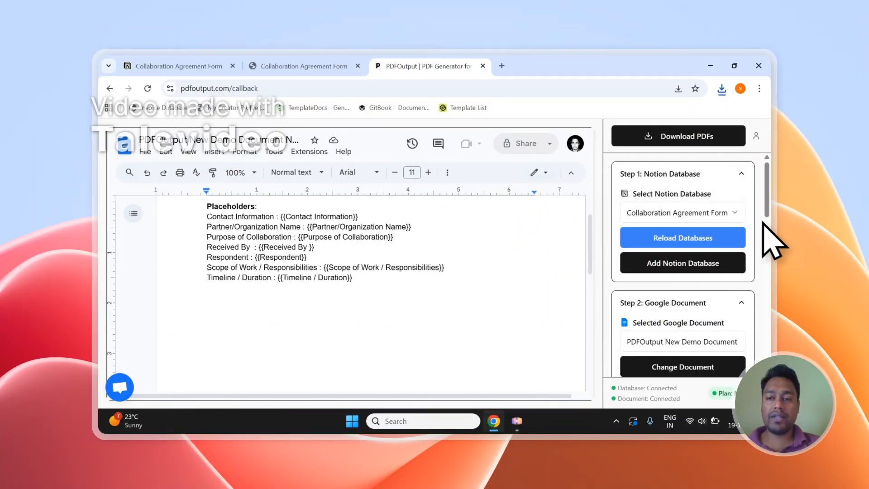
# Step: Add a new row with GeneratePDF at Ready to Generate to the Notion responses table, and return to the public form
pyautogui.click(219, 63)
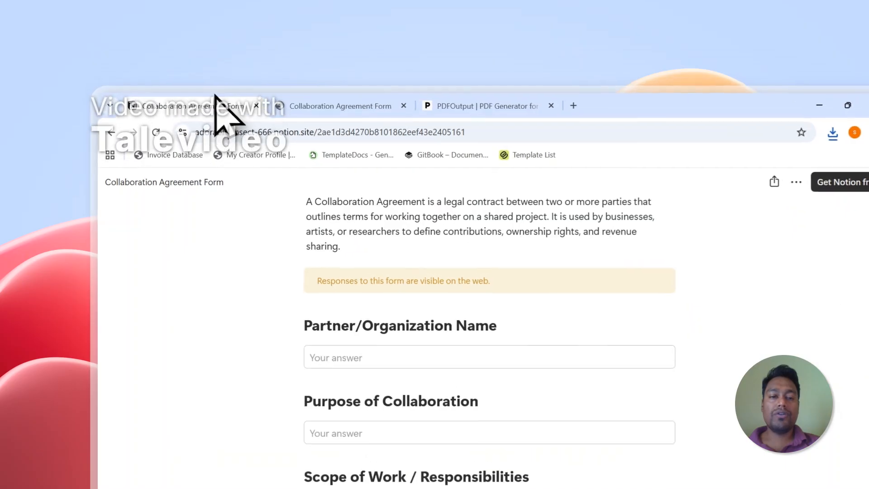
pyautogui.scroll(-5, 326, 231)
pyautogui.click(344, 68)
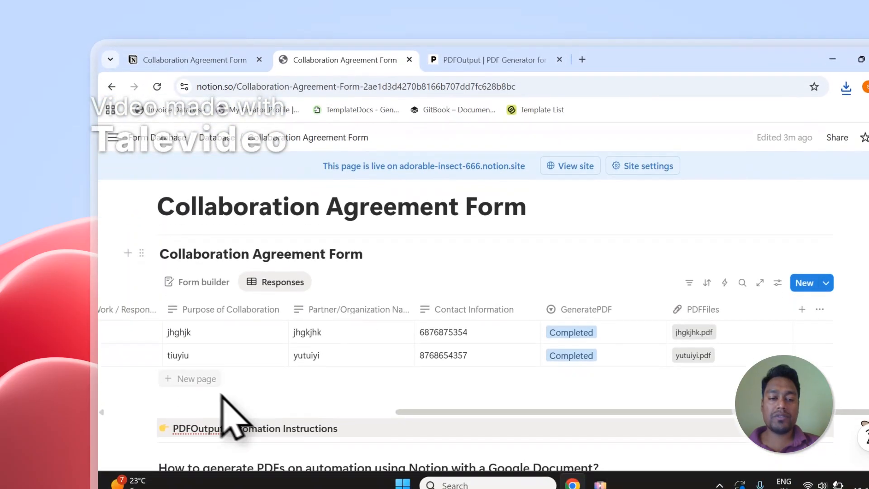
pyautogui.click(204, 379)
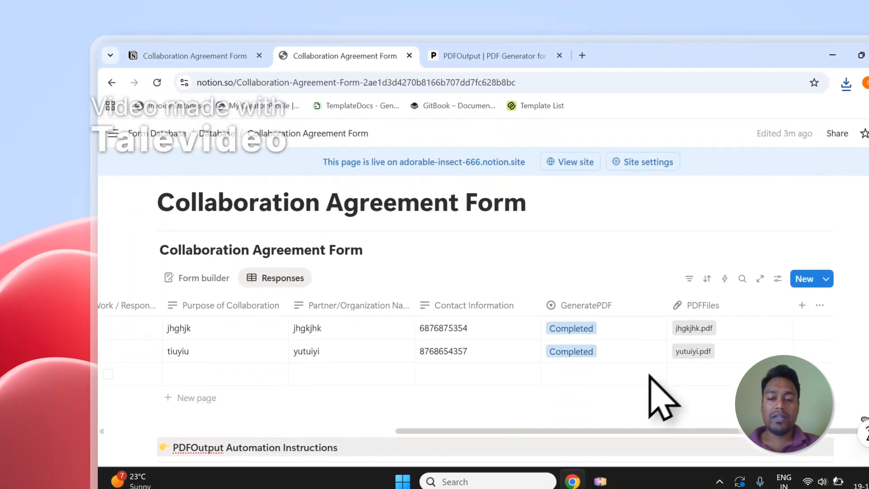
pyautogui.click(625, 298)
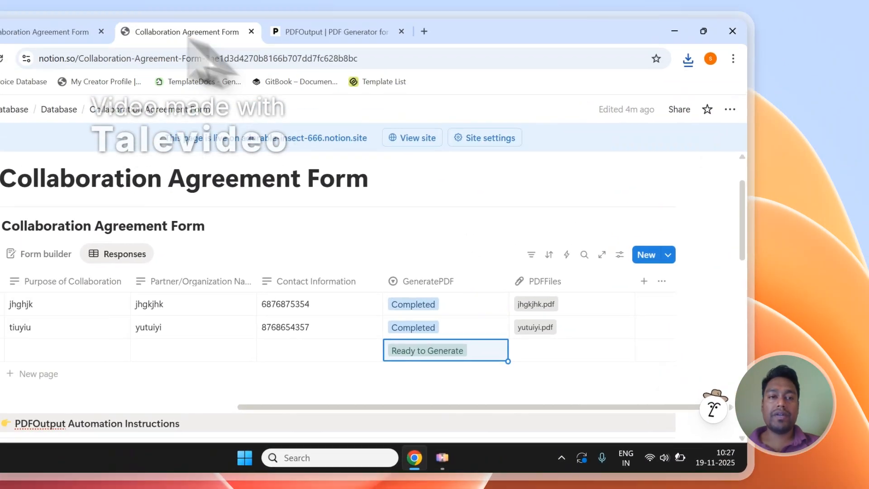
pyautogui.click(184, 31)
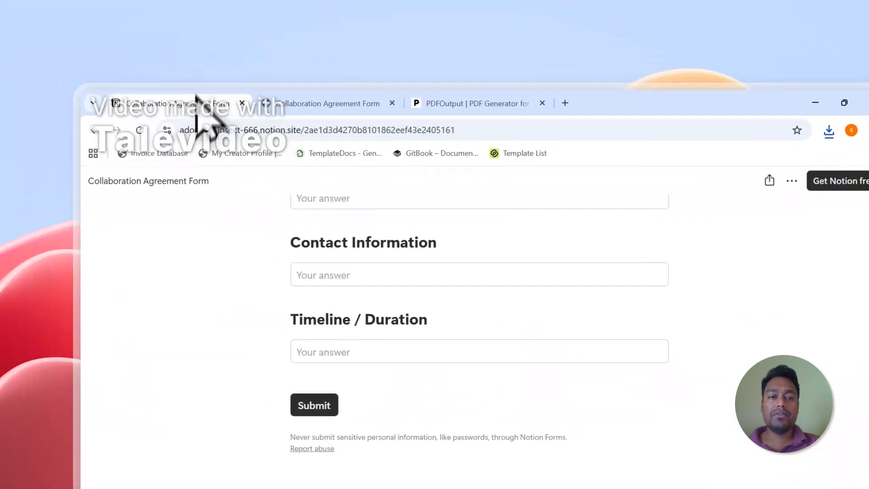
# Step: Review the Collaboration Agreement Form responses table in Notion and the placeholder template in PDFOutput, and return to the responses table
pyautogui.click(353, 68)
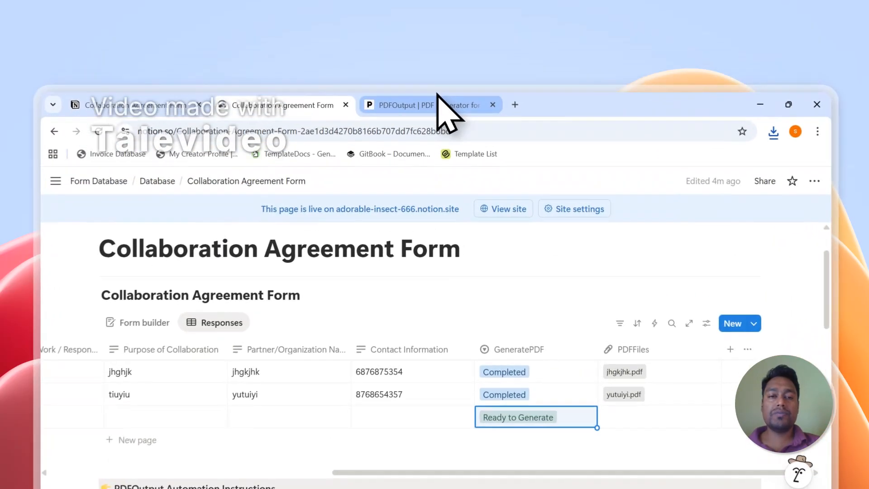
pyautogui.click(441, 66)
pyautogui.scroll(2, 423, 242)
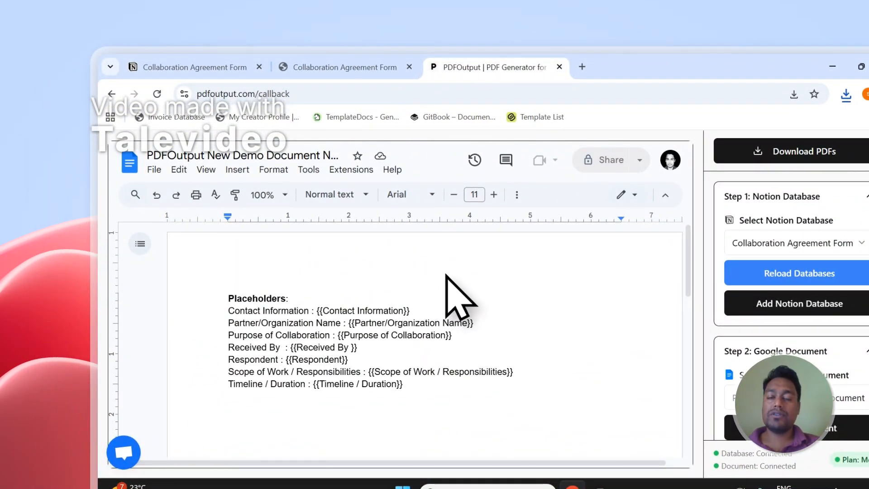
pyautogui.click(344, 67)
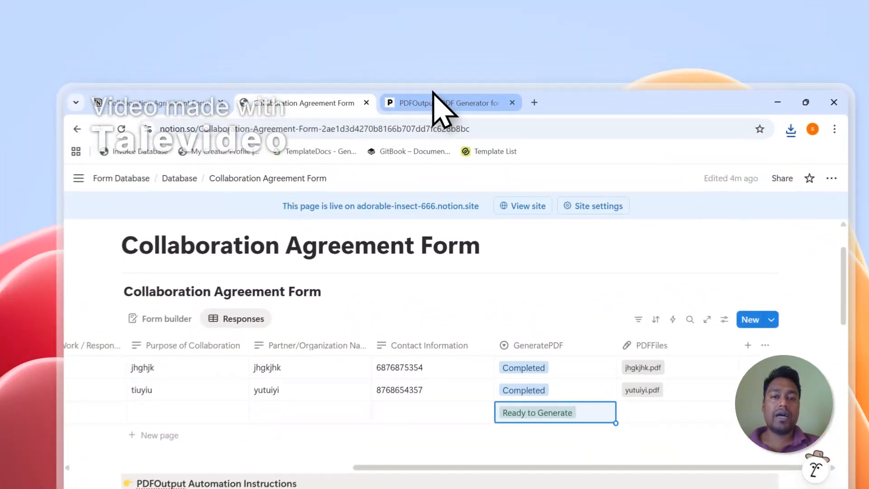
# Step: Switch to PDFOutput, view its support chat, and close the chat
pyautogui.click(410, 67)
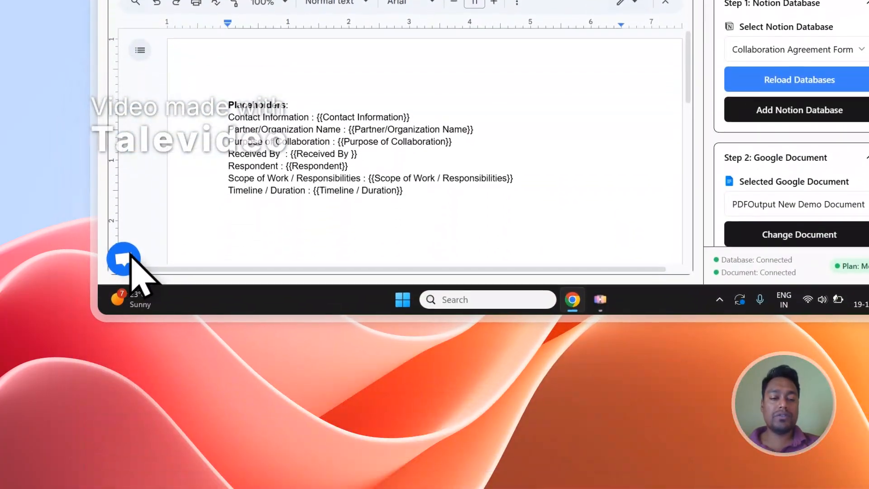
pyautogui.click(123, 450)
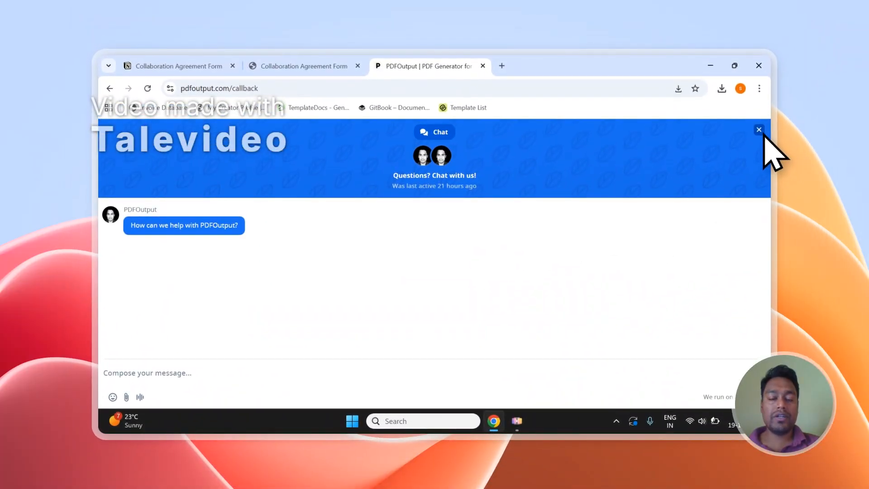
pyautogui.click(760, 130)
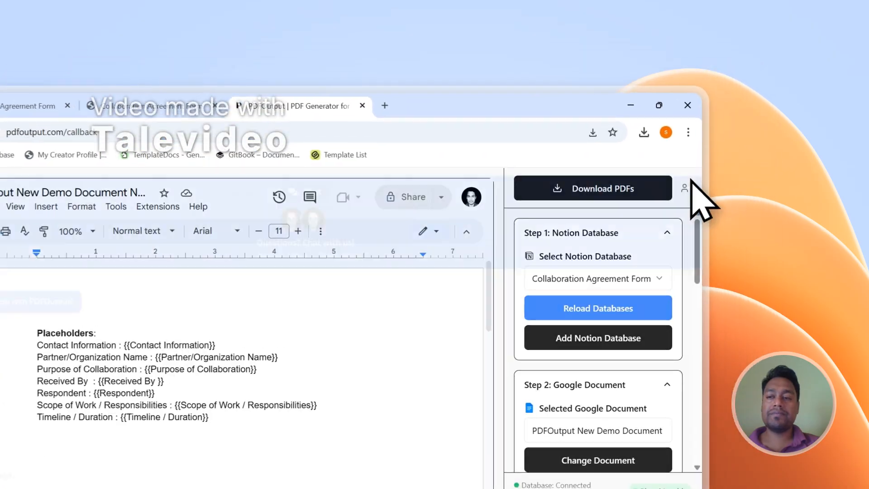
# Step: Sign out of PDFOutput and open the Send Message form on the site's Contact page
pyautogui.click(757, 136)
pyautogui.click(596, 295)
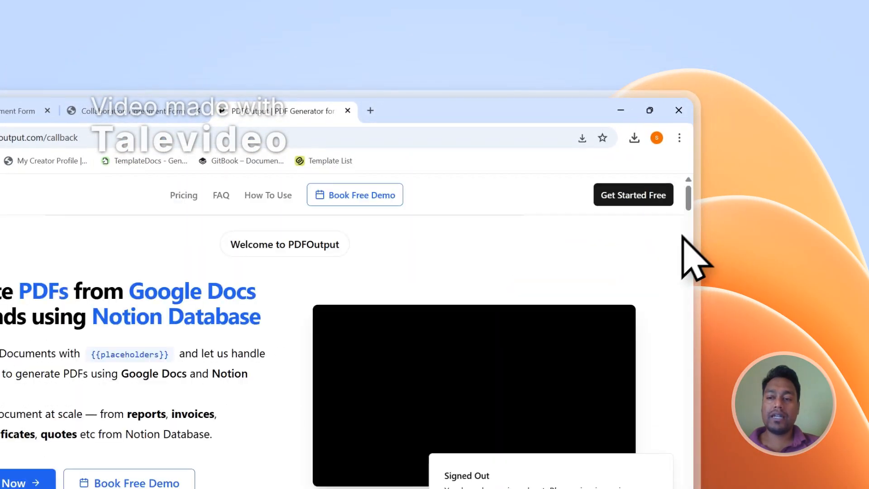
pyautogui.moveTo(689, 195); pyautogui.dragTo(684, 375)
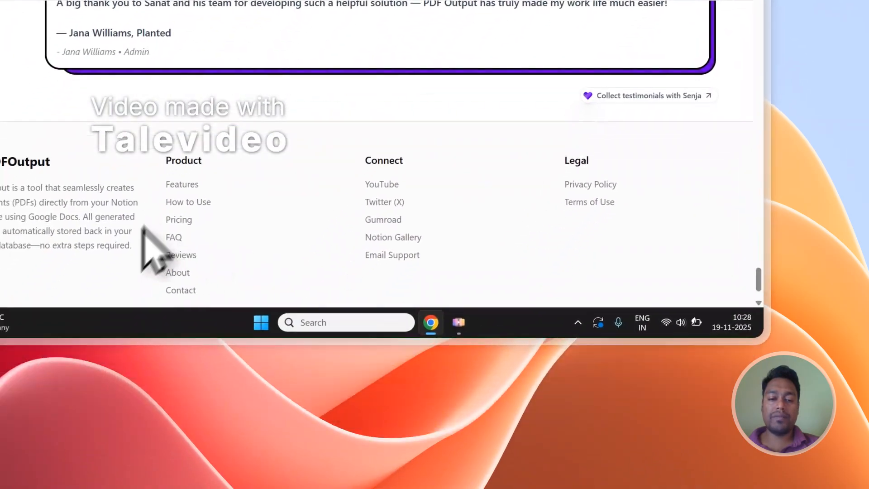
pyautogui.click(111, 387)
pyautogui.scroll(-3, 290, 85)
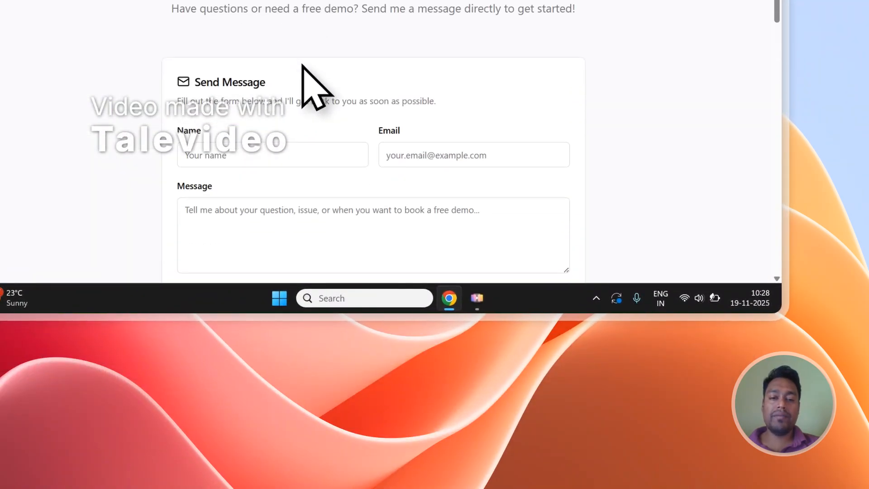